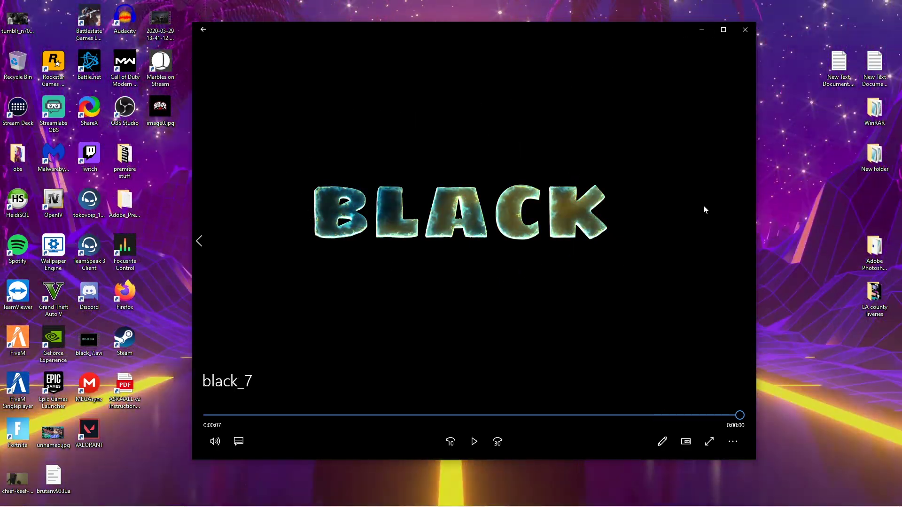
Close the video preview and open Streamlabs OBS to view the animated text overlay in the ingame scene.
key(alt+F4)
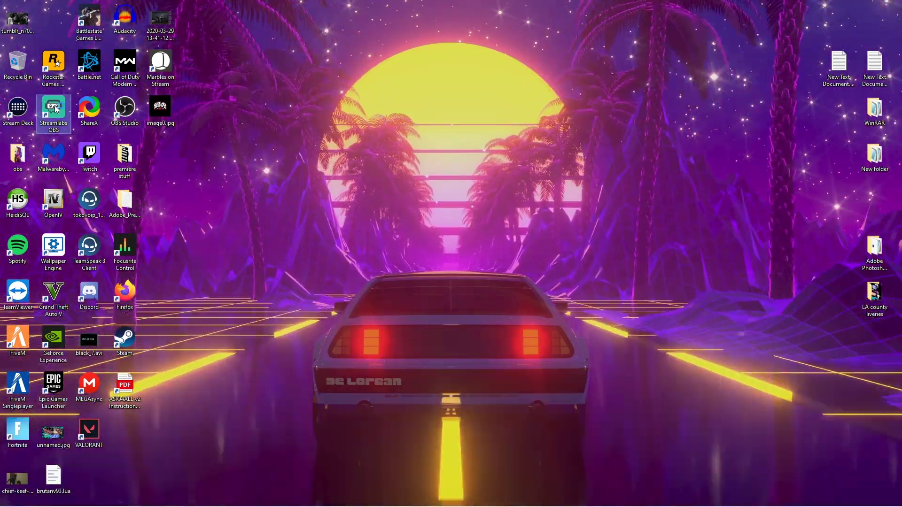
double_click(54, 110)
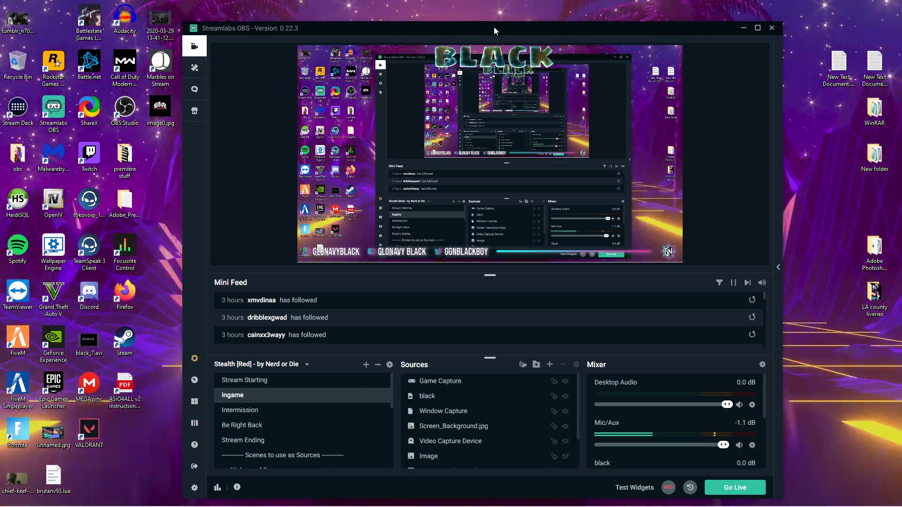
key(super+d)
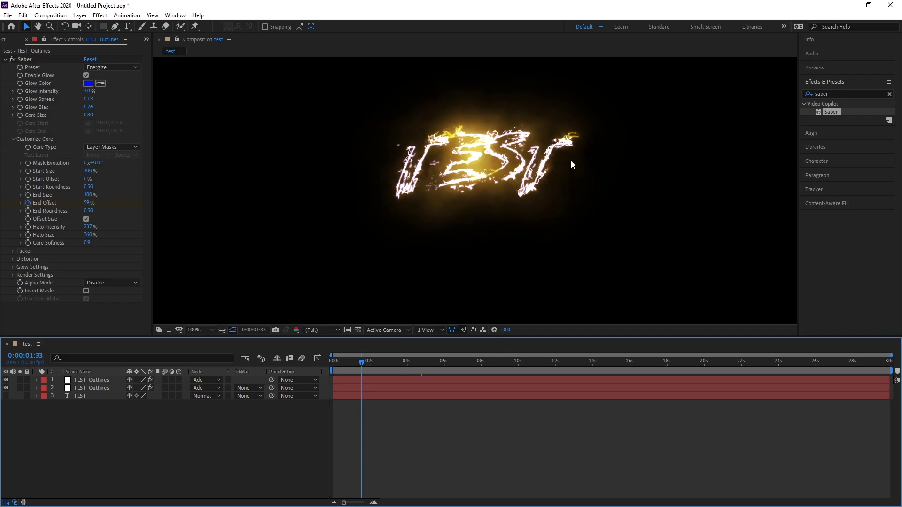
In After Effects, play the existing TEST animation from near its start and examine the glowing text up close.
drag(362, 367, 340, 362)
key(space)
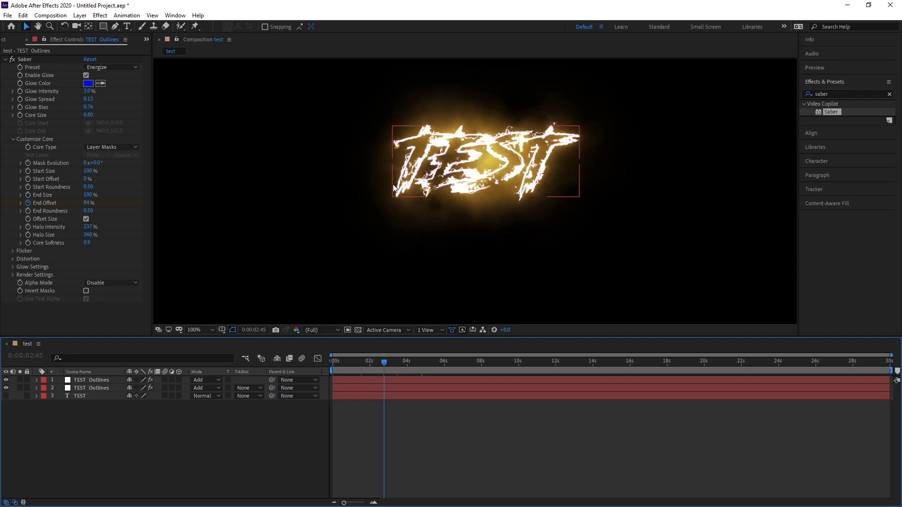
scroll(464, 175, up, 4)
scroll(465, 173, down, 2)
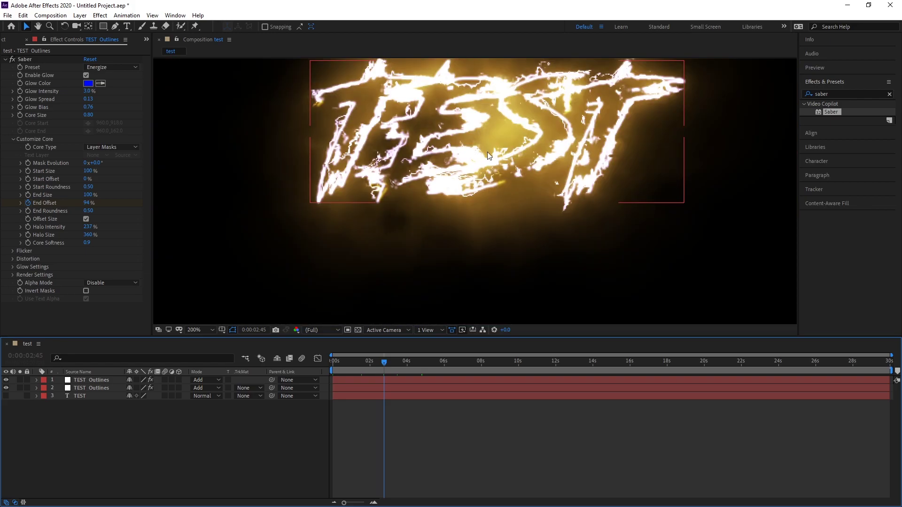
scroll(489, 177, down, 2)
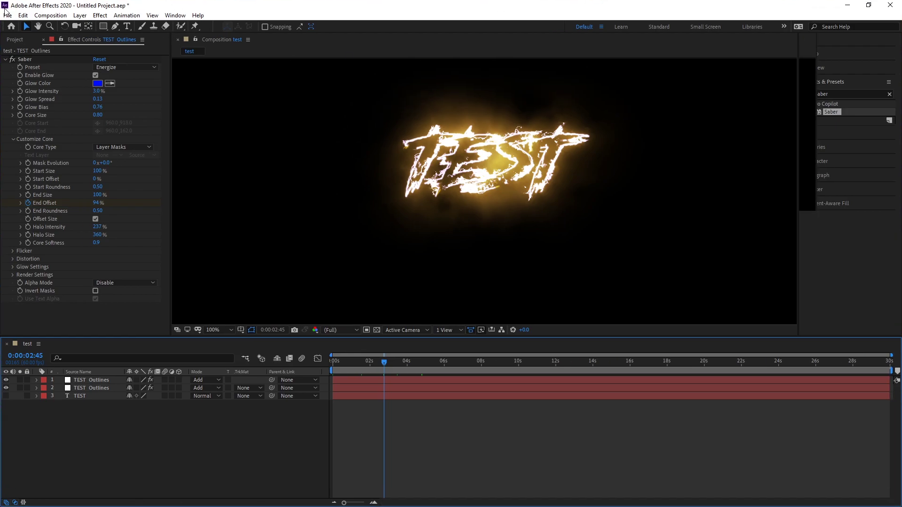
Start a new project and create a composition named test in it.
click(6, 14)
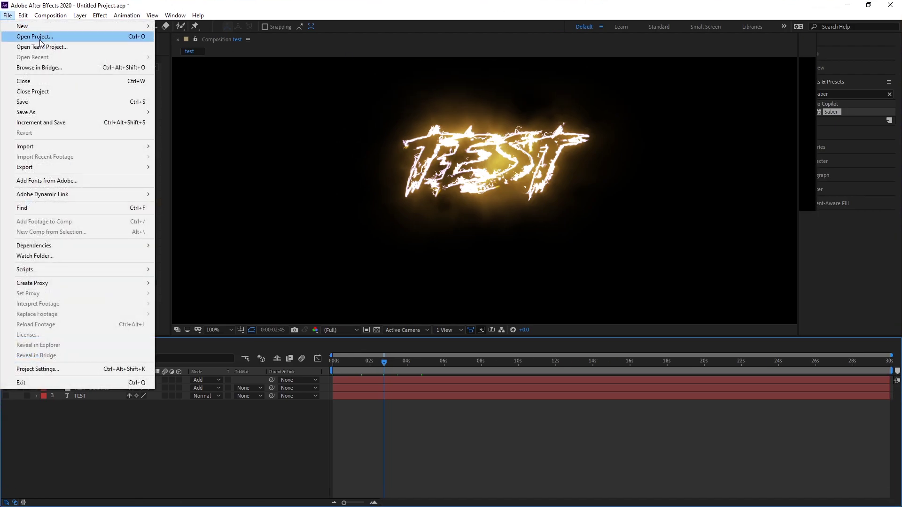
mouse_move(28, 26)
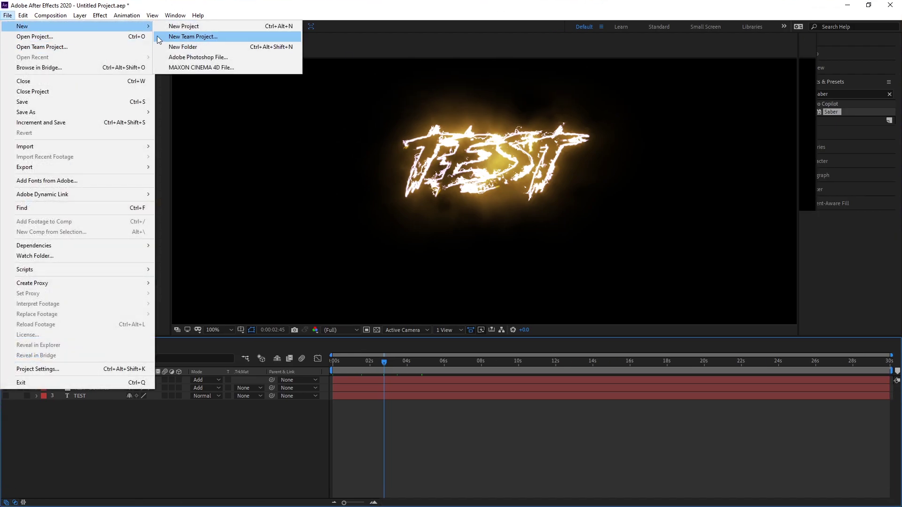
click(185, 27)
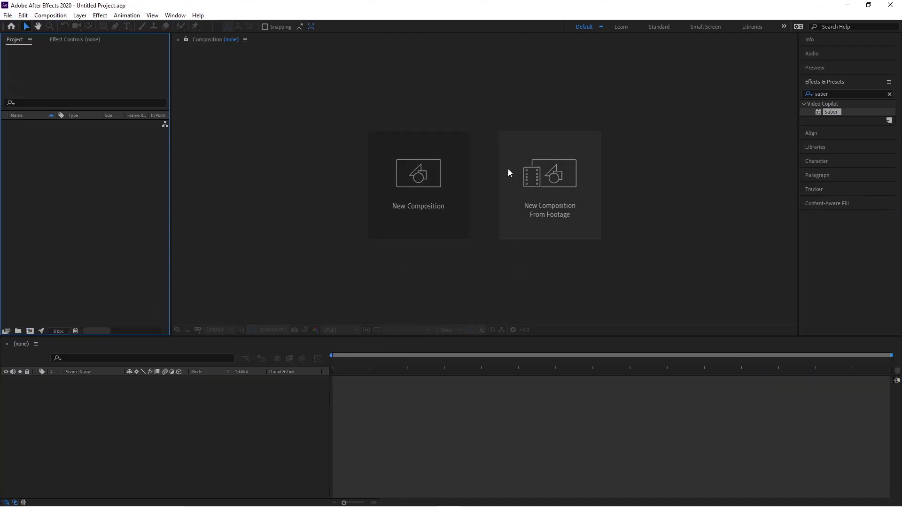
click(407, 193)
key(BackSpace)
text(test)
key(Return)
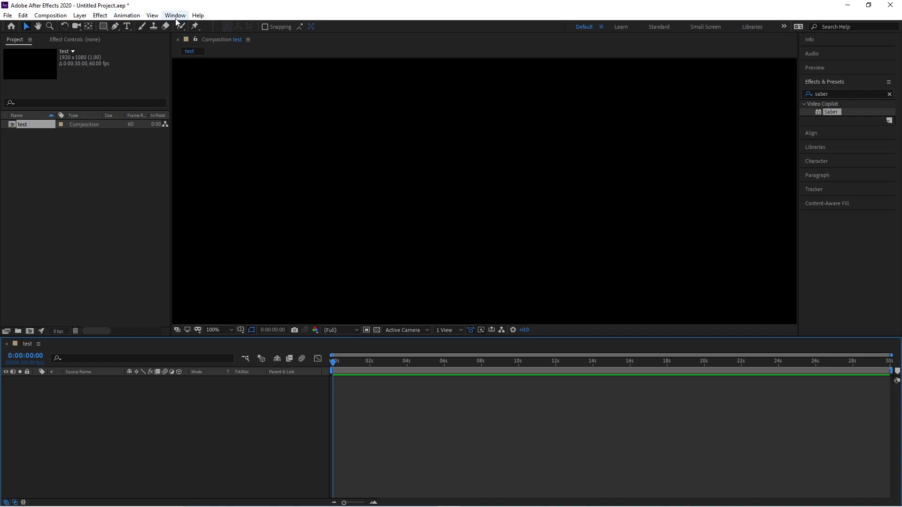
Draw a wide paragraph text box in the test composition and set its font to Berlin Sans FB Demi.
click(130, 26)
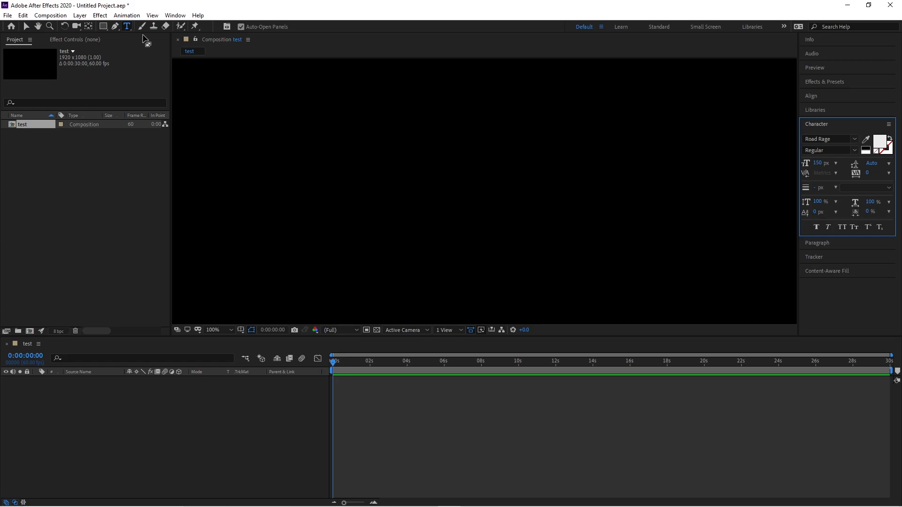
drag(209, 80, 652, 263)
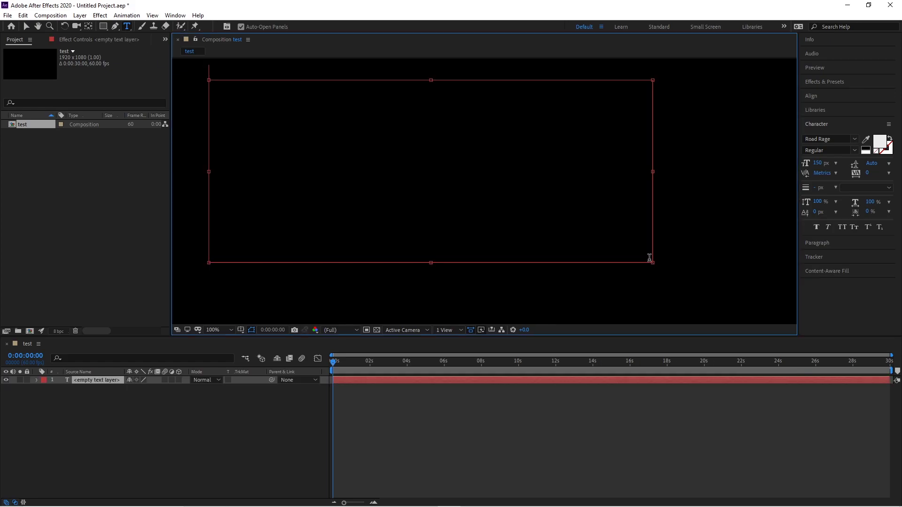
click(855, 140)
scroll(821, 248, up, 11)
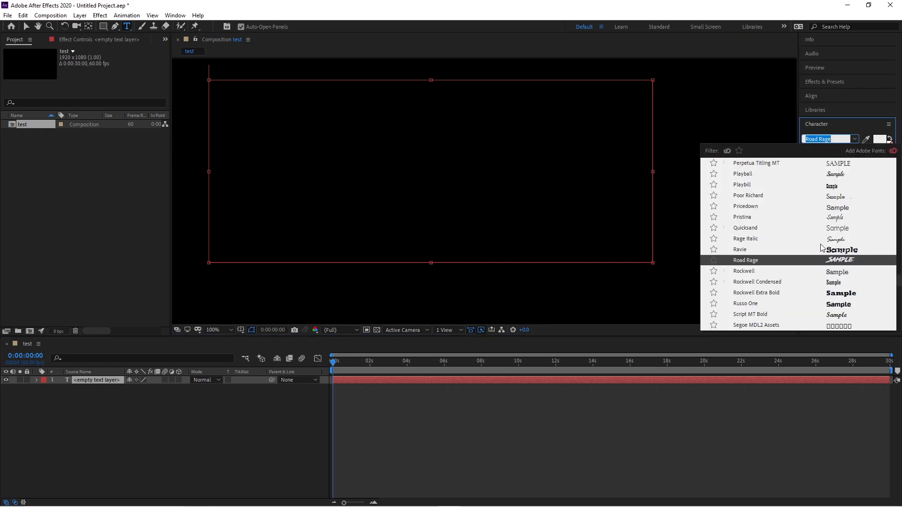
scroll(821, 247, up, 12)
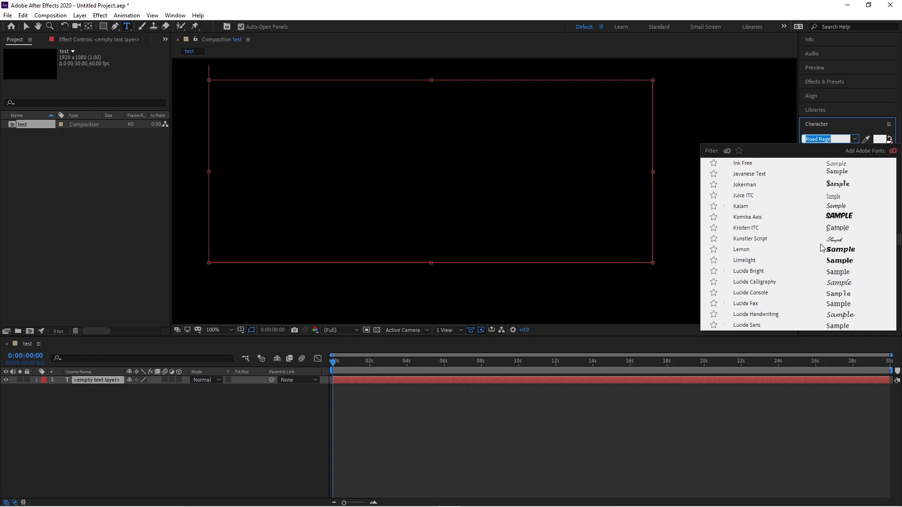
scroll(821, 248, up, 5)
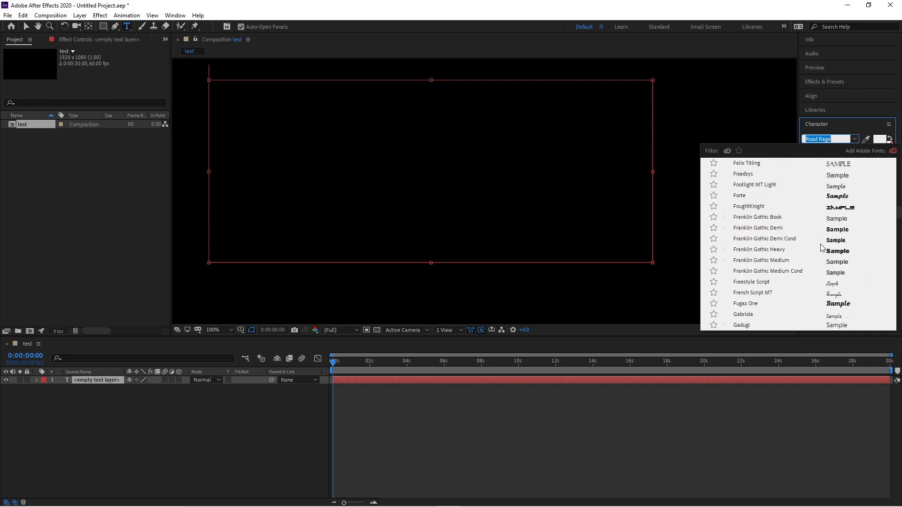
scroll(821, 247, up, 7)
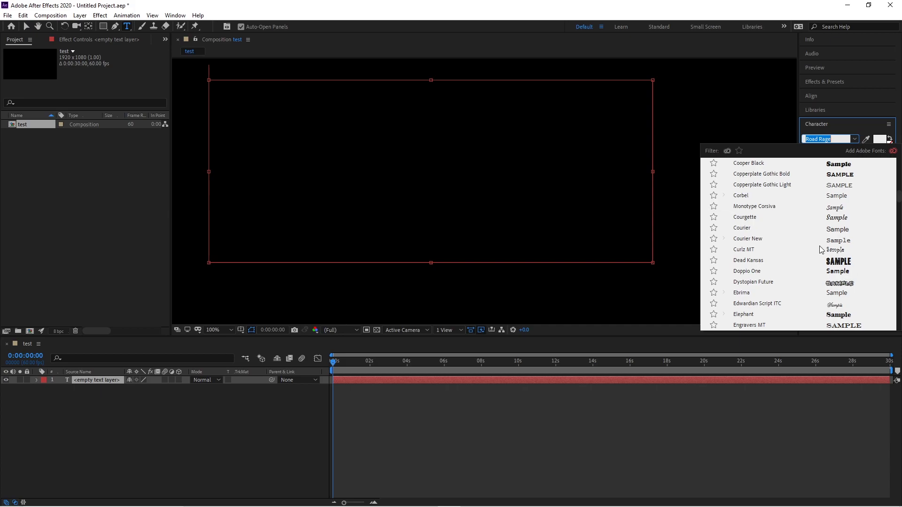
scroll(821, 248, up, 5)
scroll(829, 243, up, 8)
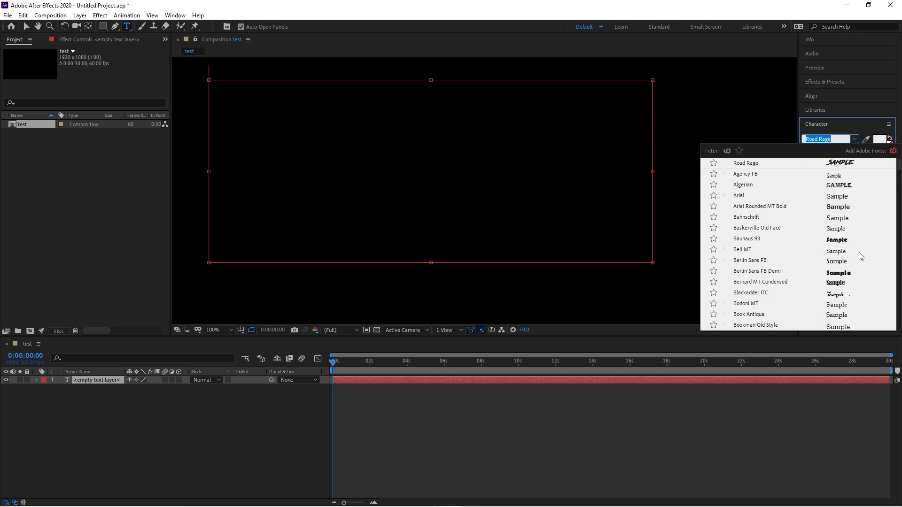
scroll(840, 294, down, 1)
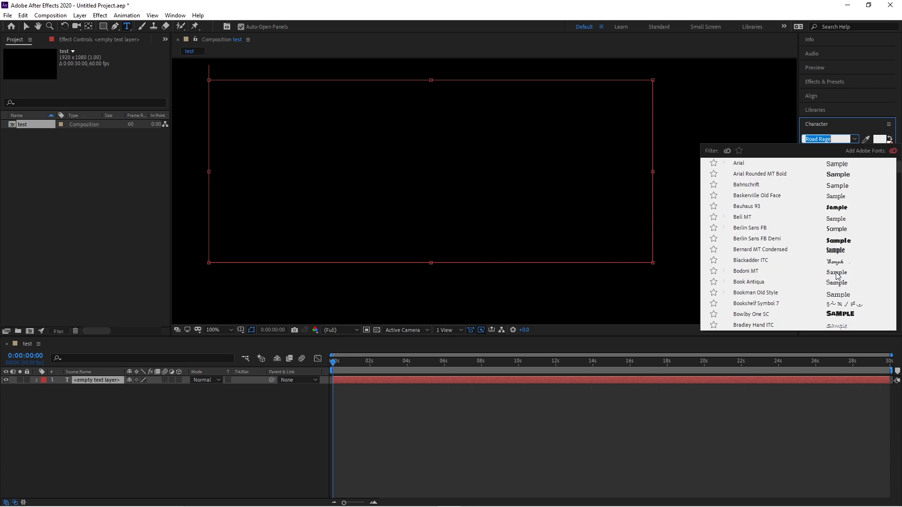
click(817, 242)
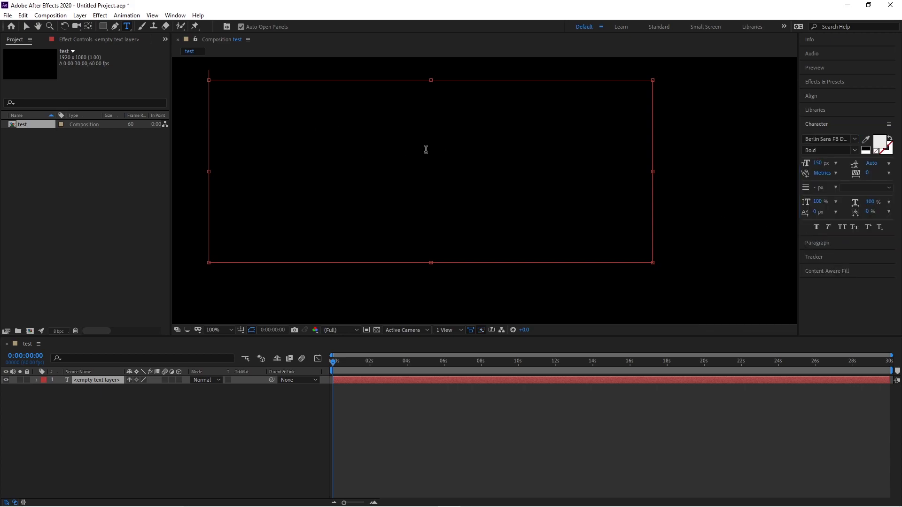
click(368, 133)
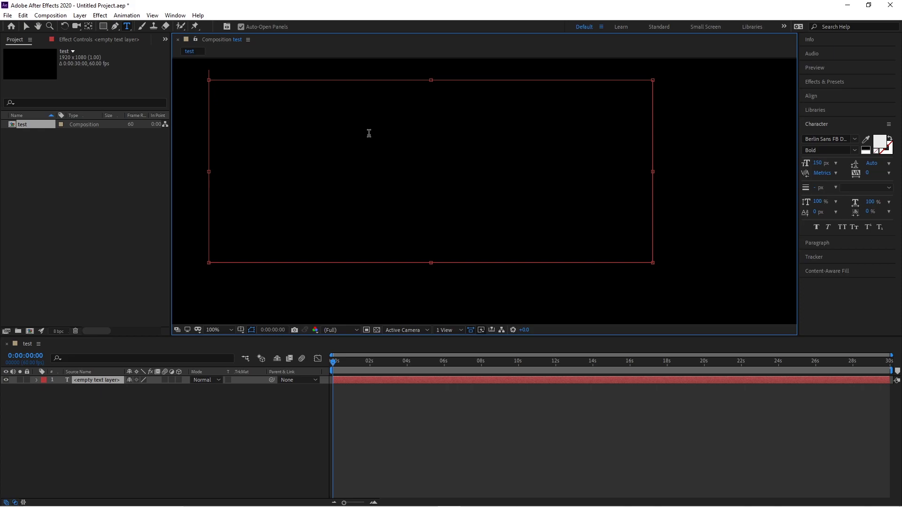
text(test)
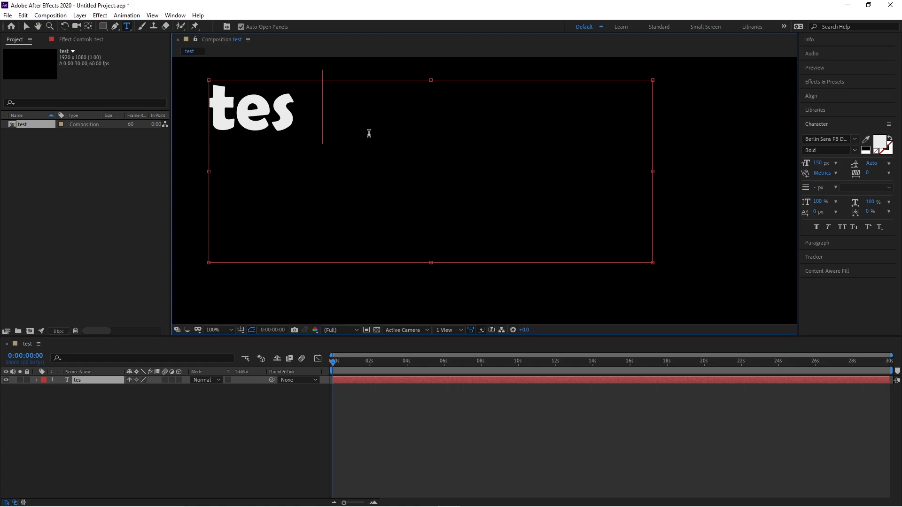
key(BackSpace)
key(BackSpace)
key(BackSpace)
key(BackSpace)
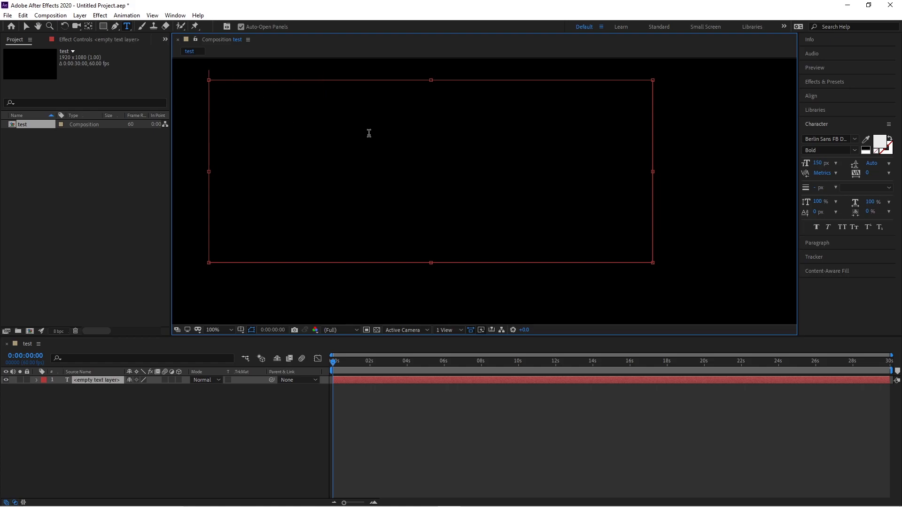
Enter the text TEST in capitals and move it to the middle of the composition.
text(TEST)
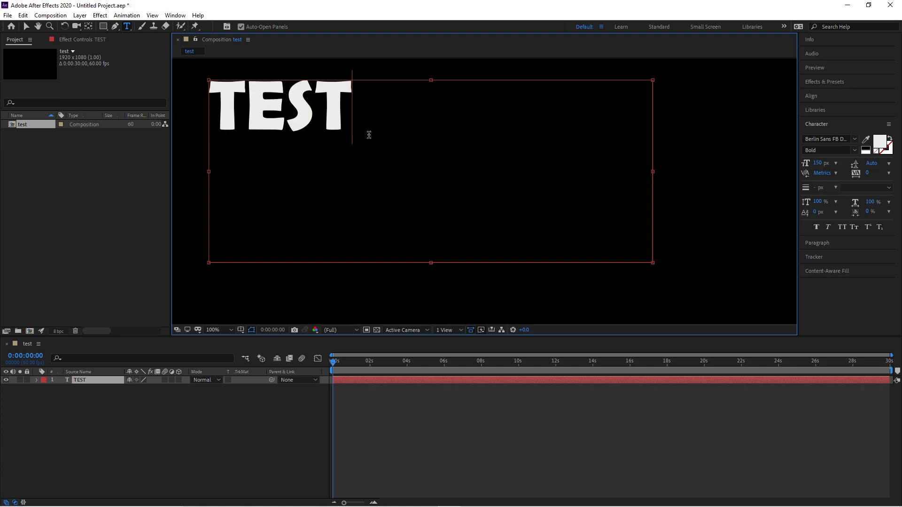
click(27, 27)
drag(277, 111, 470, 182)
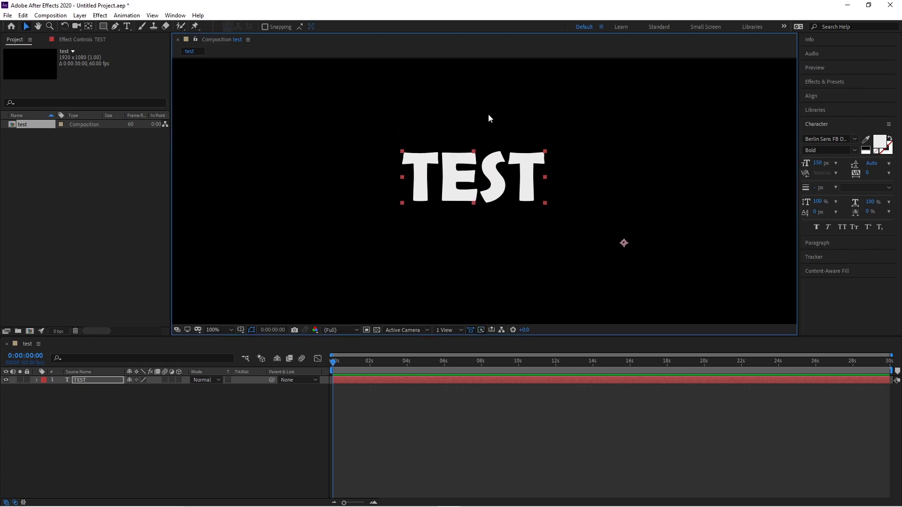
key(period)
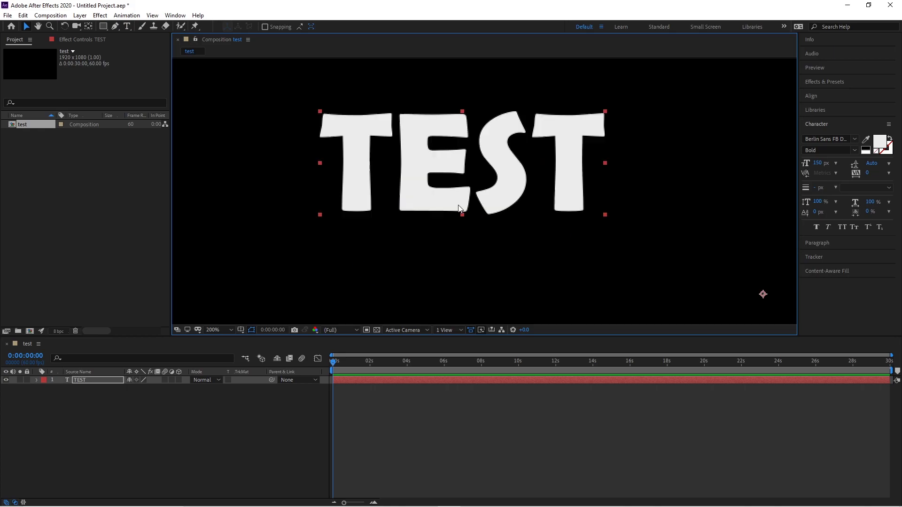
key(comma)
key(period)
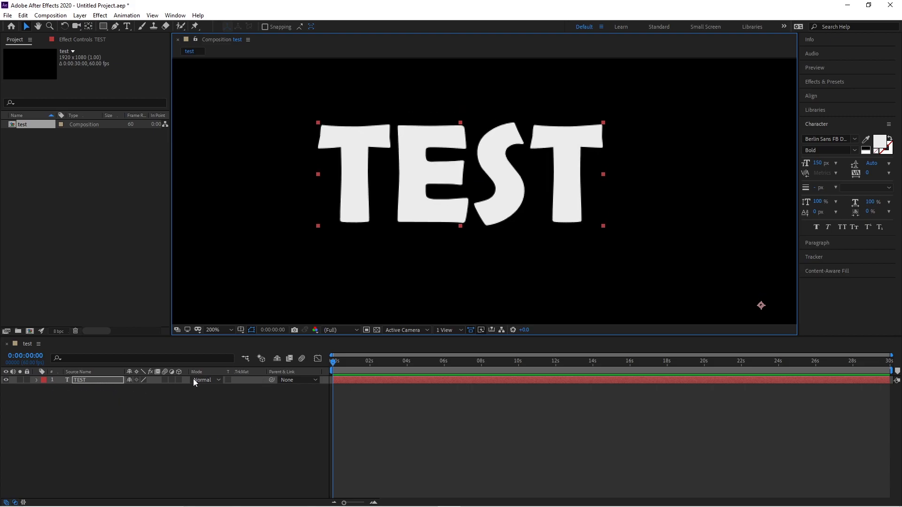
Create masks from the TEST text layer.
right_click(117, 381)
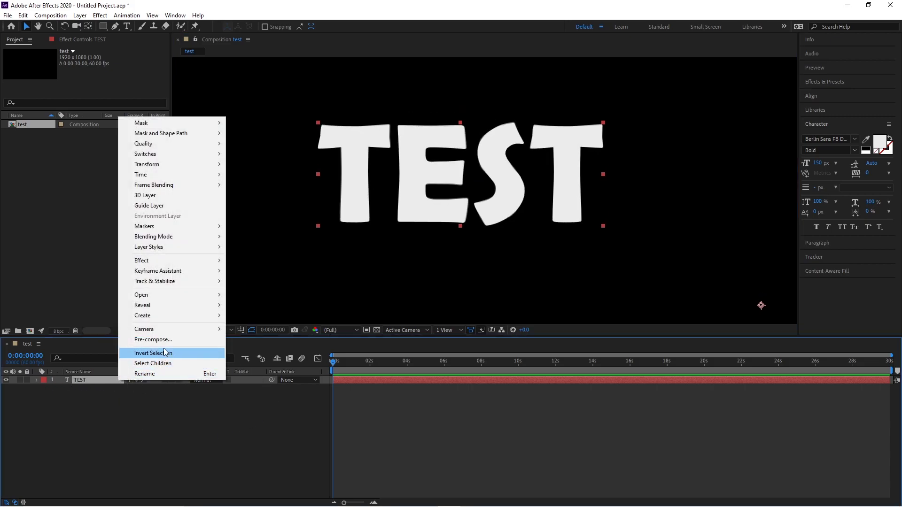
mouse_move(183, 317)
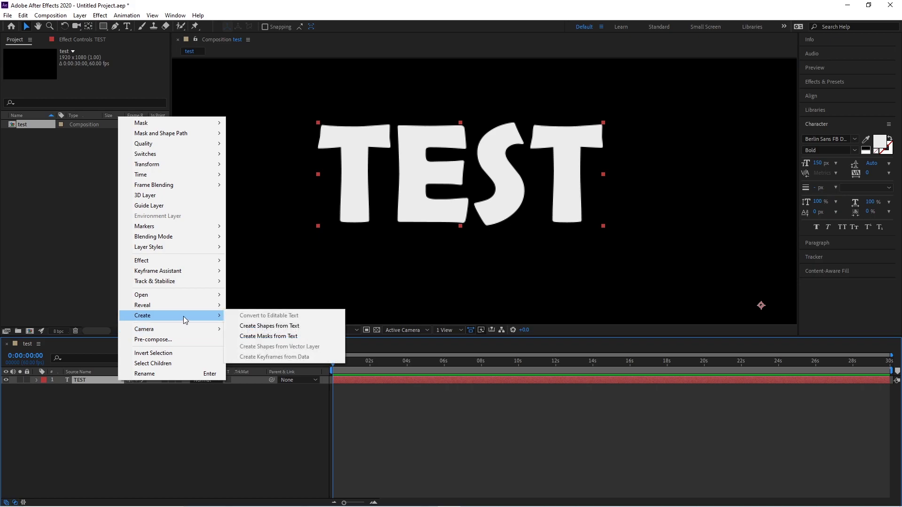
click(280, 337)
click(238, 453)
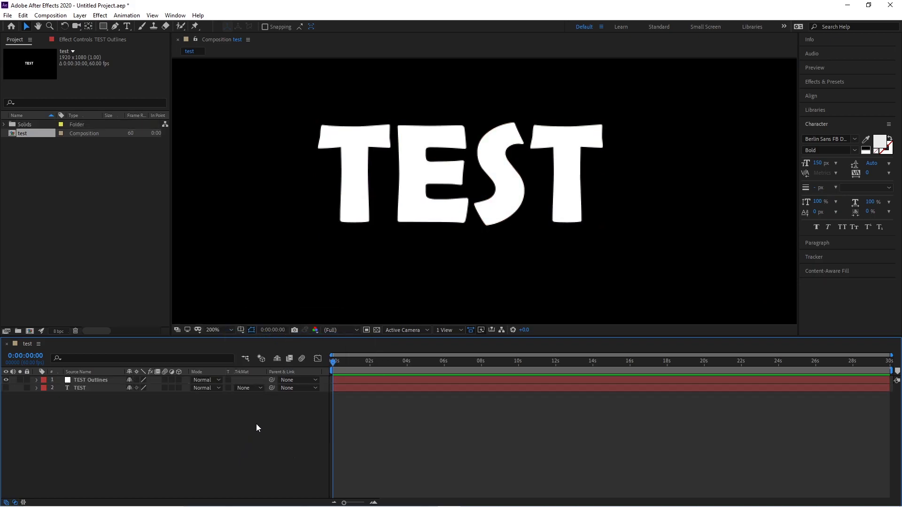
Apply the Video Copilot Saber effect to the TEST Outlines layer.
click(102, 379)
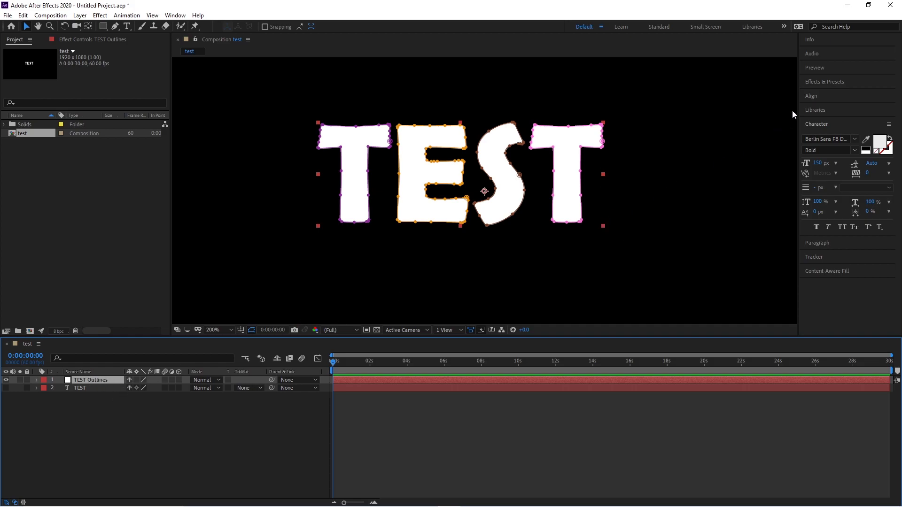
click(825, 82)
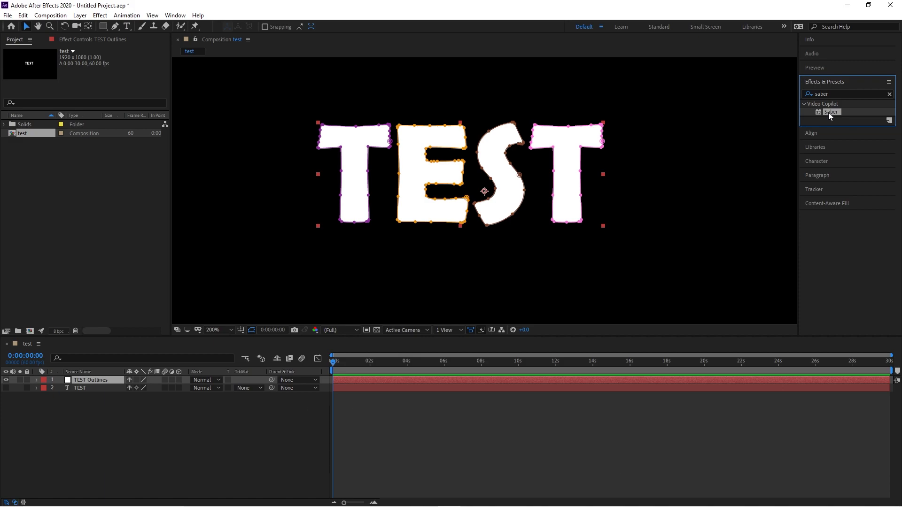
drag(834, 114, 101, 380)
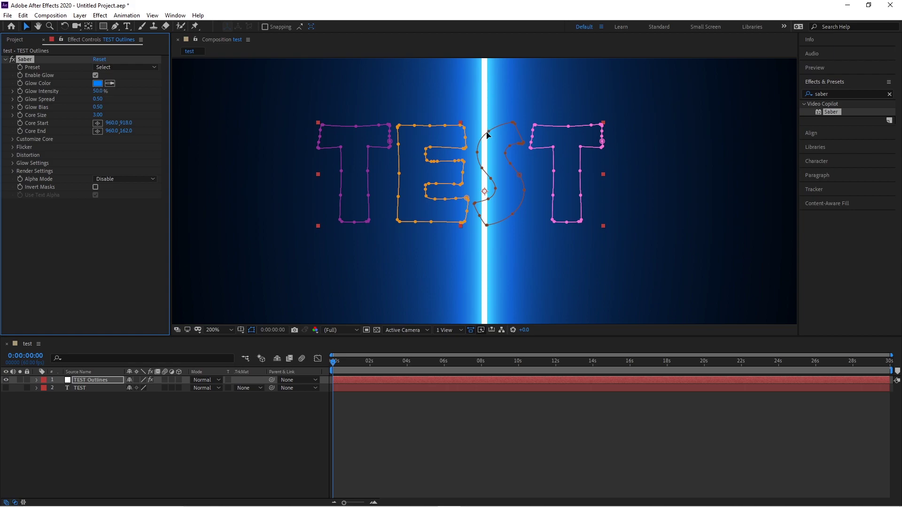
Set the Saber core type to Layer Masks on the TEST Outlines layer.
key(comma)
key(comma)
key(comma)
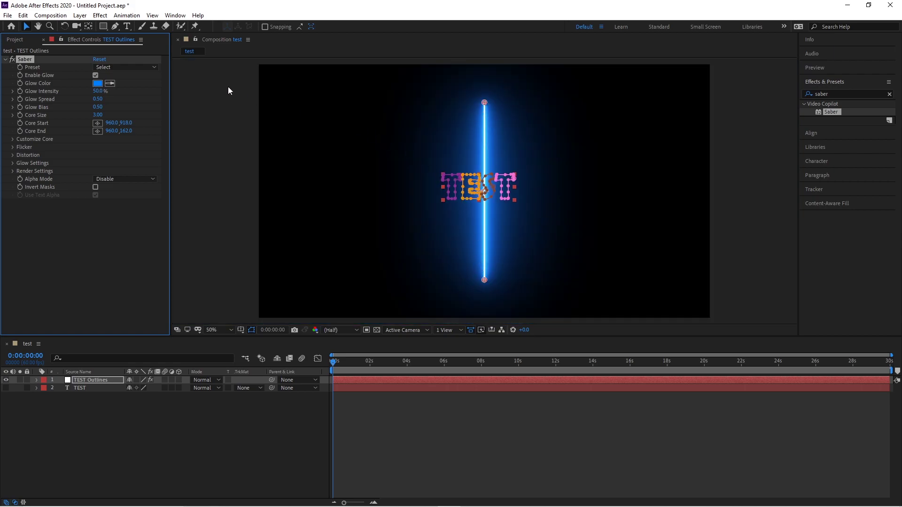
click(13, 139)
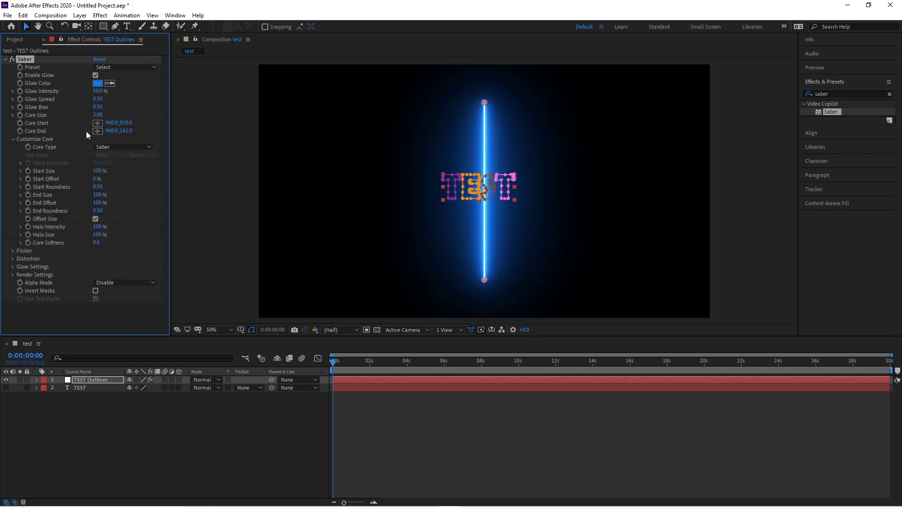
click(151, 146)
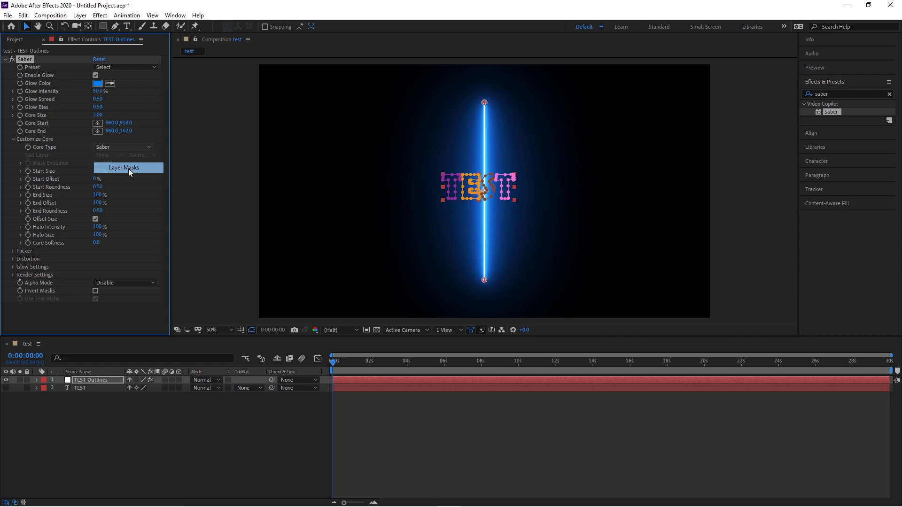
click(129, 169)
click(205, 422)
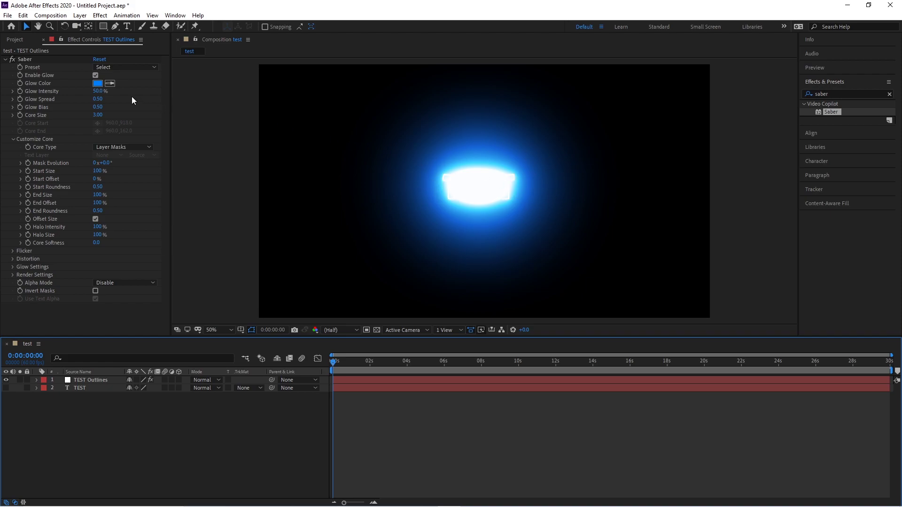
Set the Saber glow intensity to 20% and the core size to 1.50.
drag(99, 90, 86, 91)
click(187, 437)
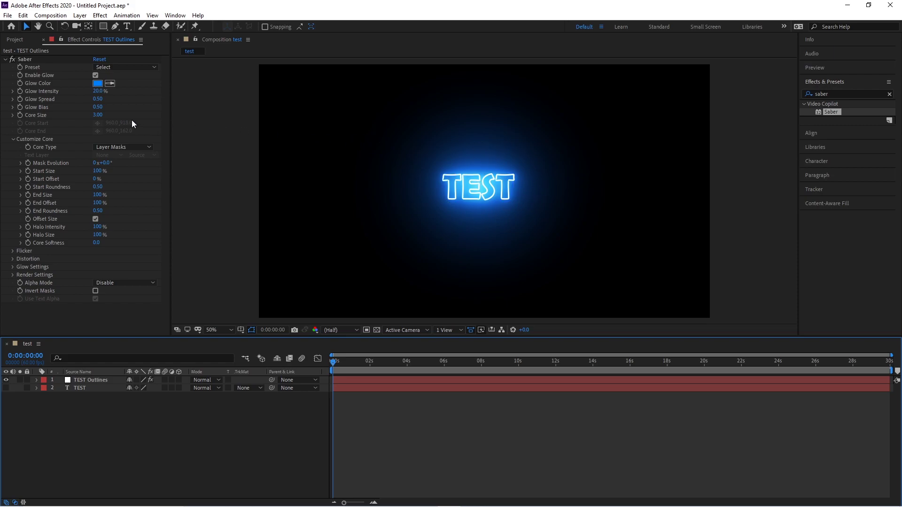
scroll(469, 210, up, 6)
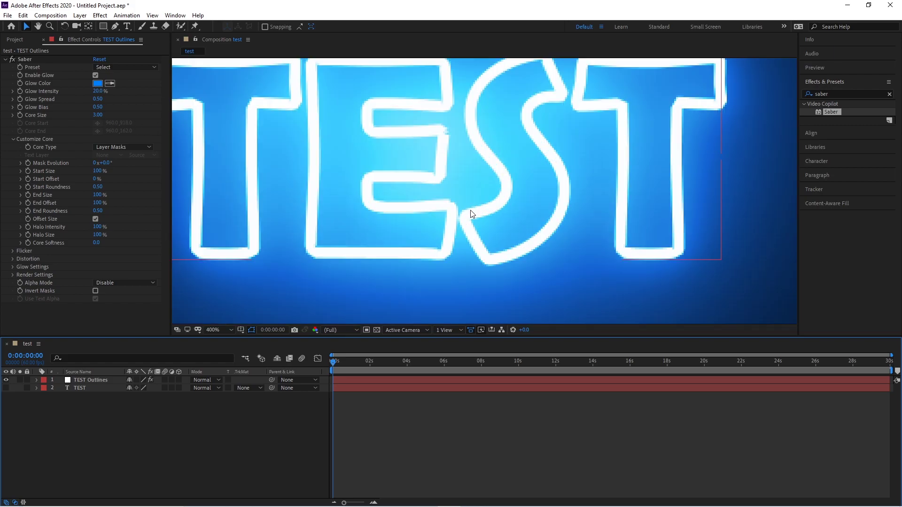
click(97, 116)
drag(97, 115, 106, 115)
click(191, 444)
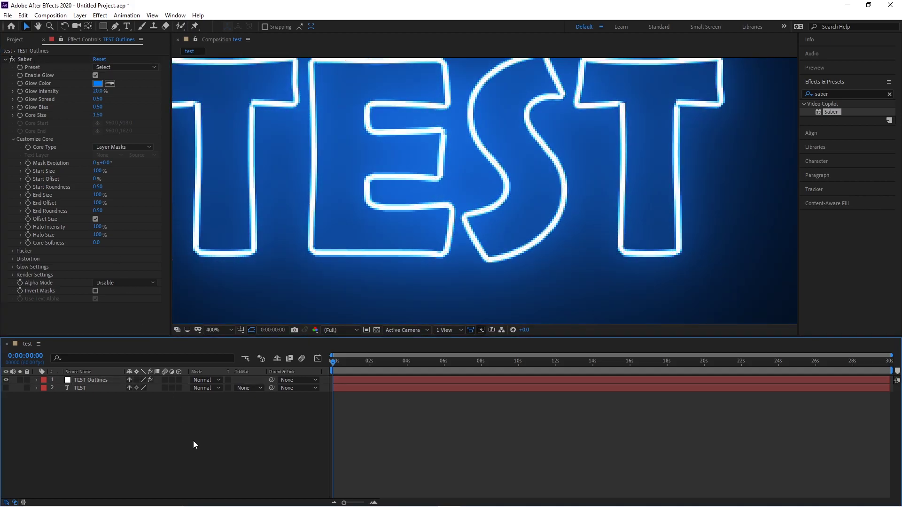
scroll(388, 226, down, 4)
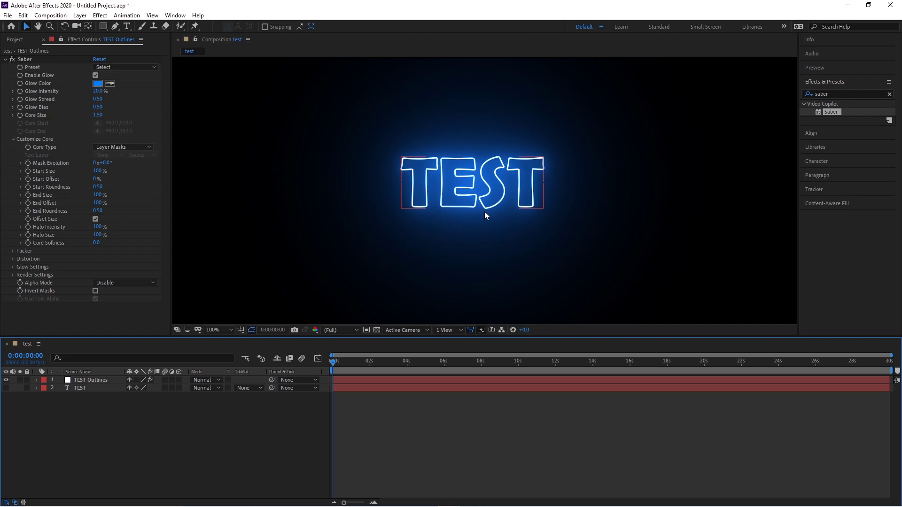
Try the StarKiller, Energy and GhostBuster presets of the Saber effect on the TEST outlines.
click(157, 67)
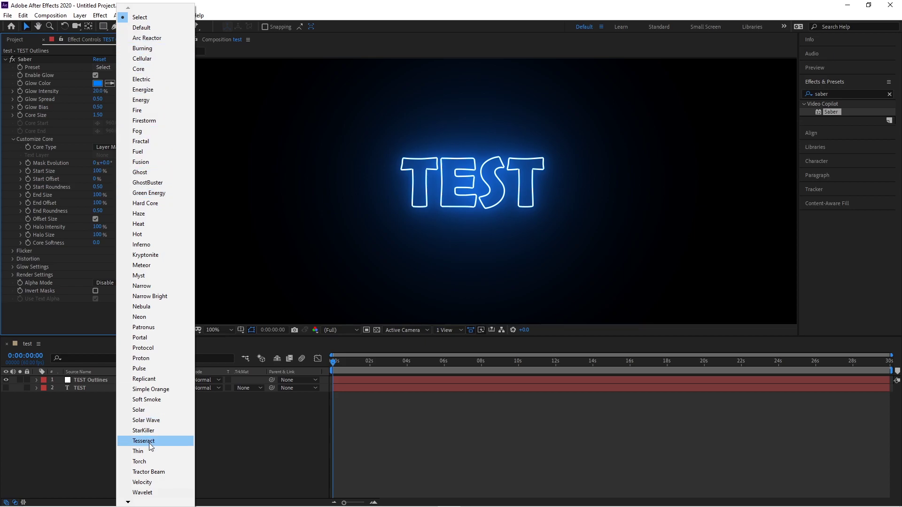
click(145, 431)
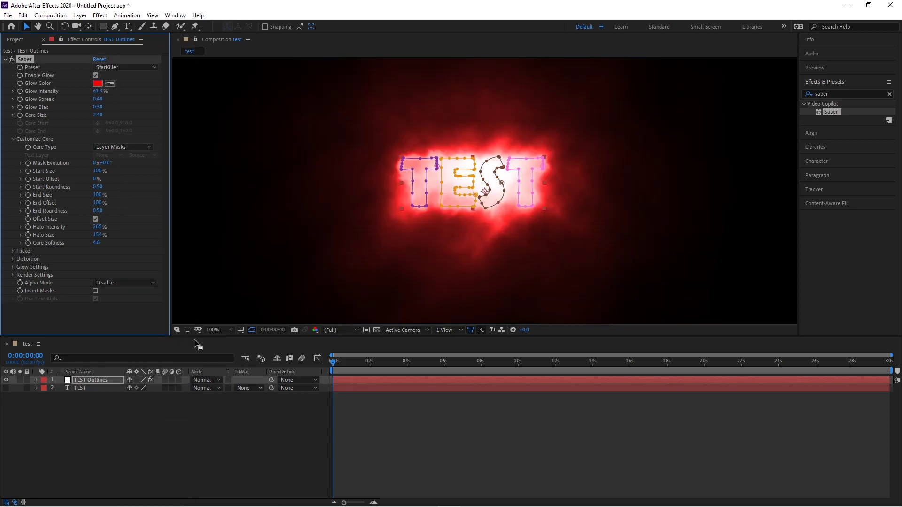
click(155, 67)
click(146, 99)
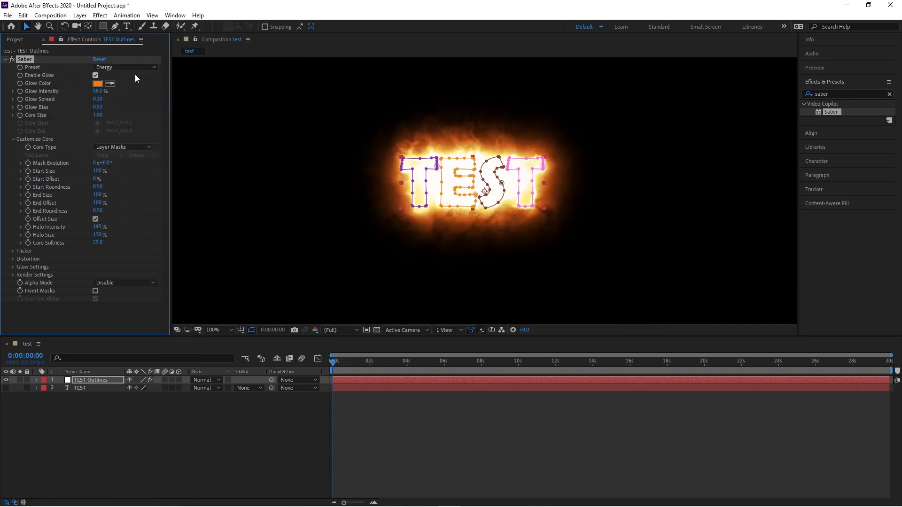
click(151, 68)
click(153, 183)
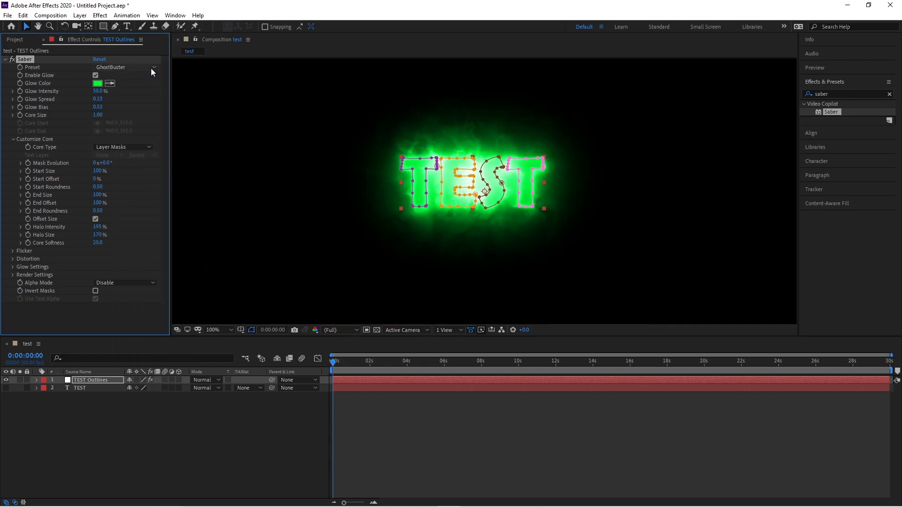
Lower the glow intensity of the GhostBuster look to 29%.
click(275, 412)
drag(98, 91, 88, 91)
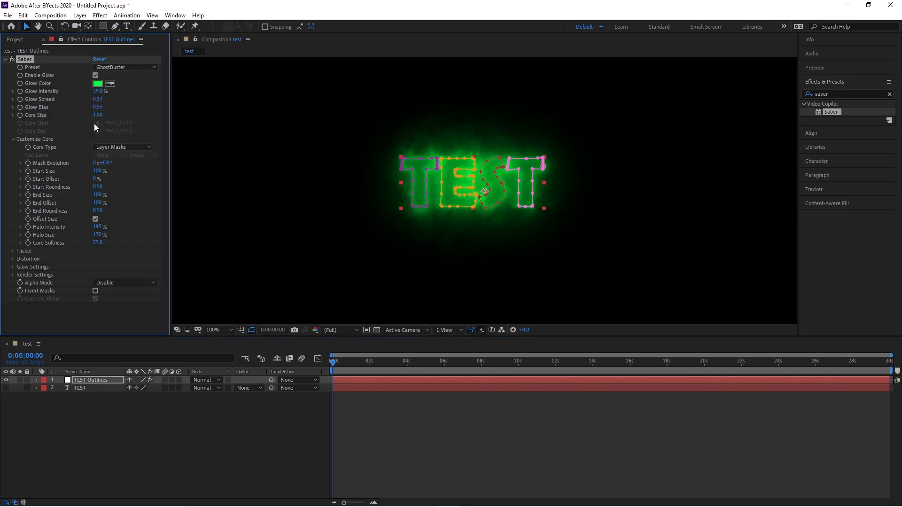
click(157, 393)
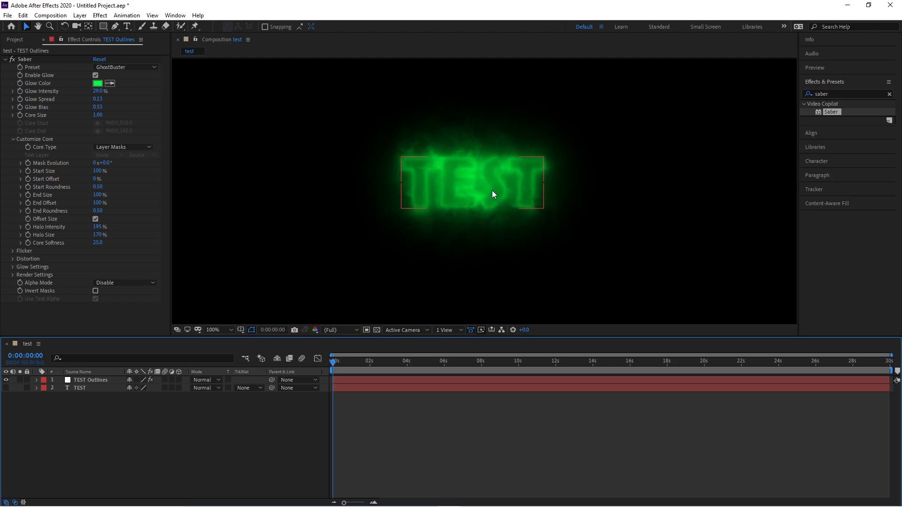
Apply the Electric preset to the Saber effect and set its glow intensity to 35%.
click(155, 67)
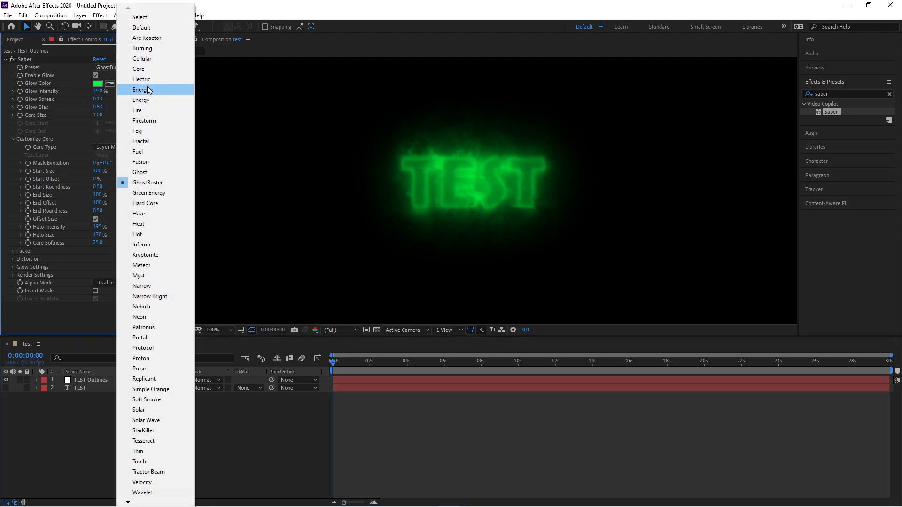
click(150, 80)
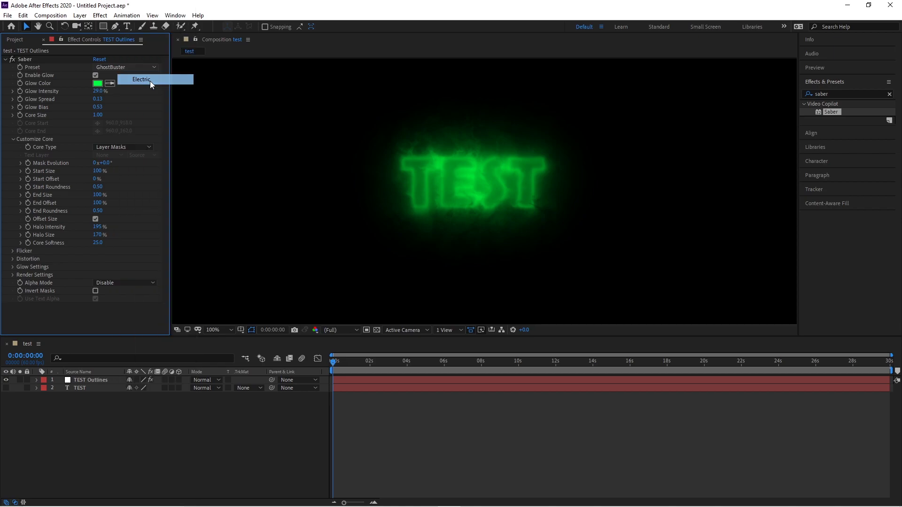
click(298, 414)
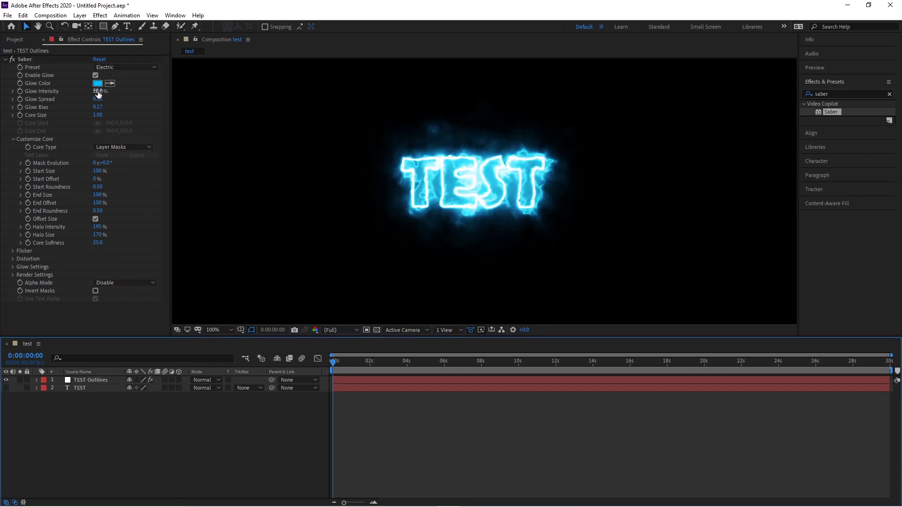
drag(96, 90, 85, 91)
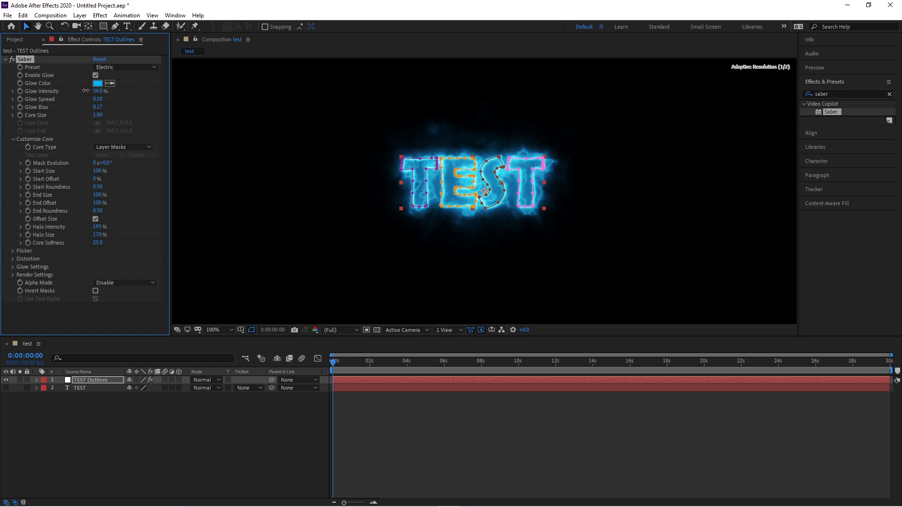
click(173, 395)
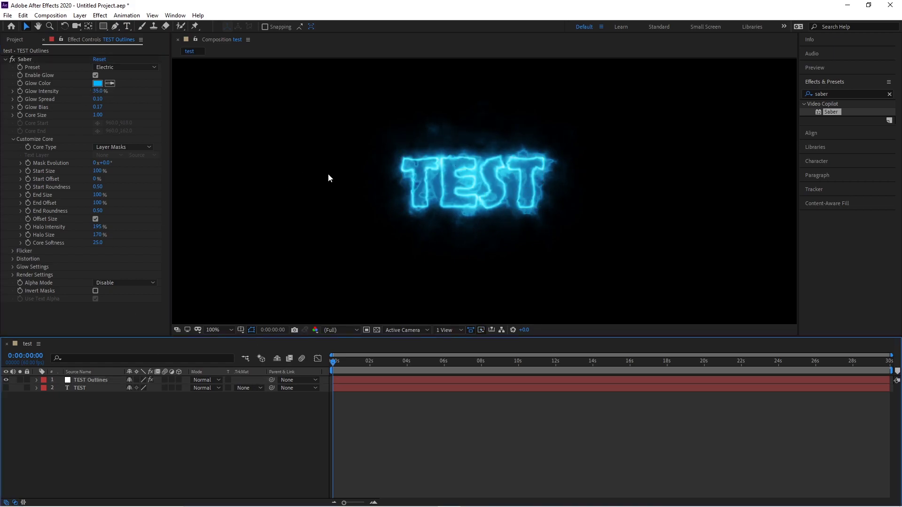
Set the core size of the Electric glow to 0.80 and its glow spread to 0.05.
scroll(438, 176, up, 4)
drag(98, 114, 97, 115)
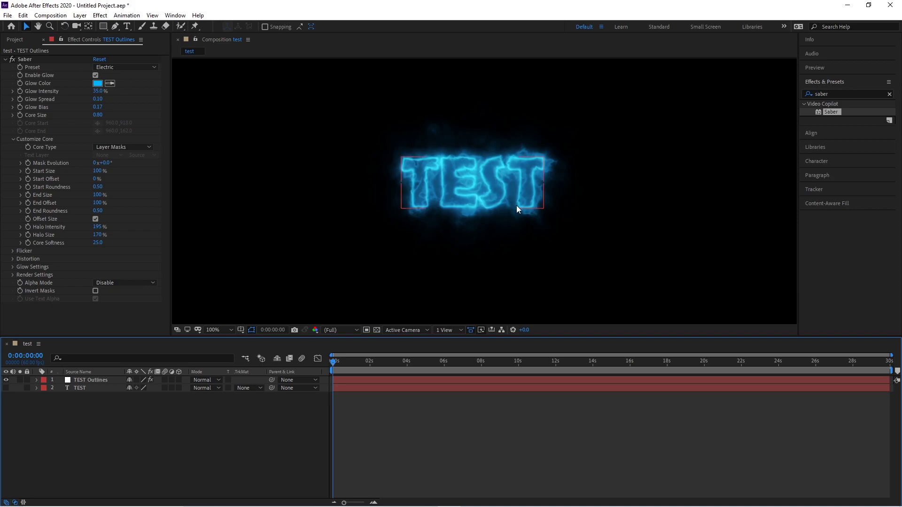
click(329, 158)
drag(97, 98, 97, 98)
click(205, 470)
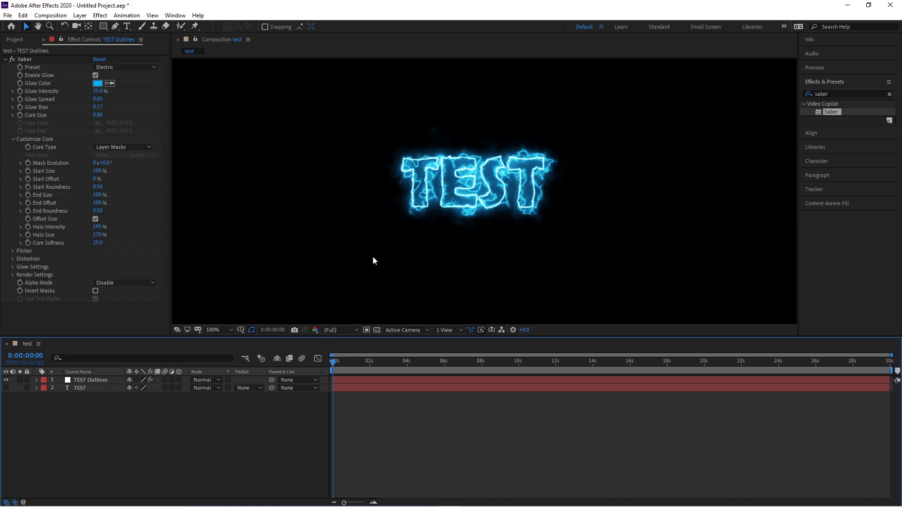
mouse_move(331, 363)
mouse_down()
mouse_move(353, 362)
mouse_move(333, 362)
mouse_up()
Duplicate the TEST Outlines layer together with its Saber effect.
click(98, 379)
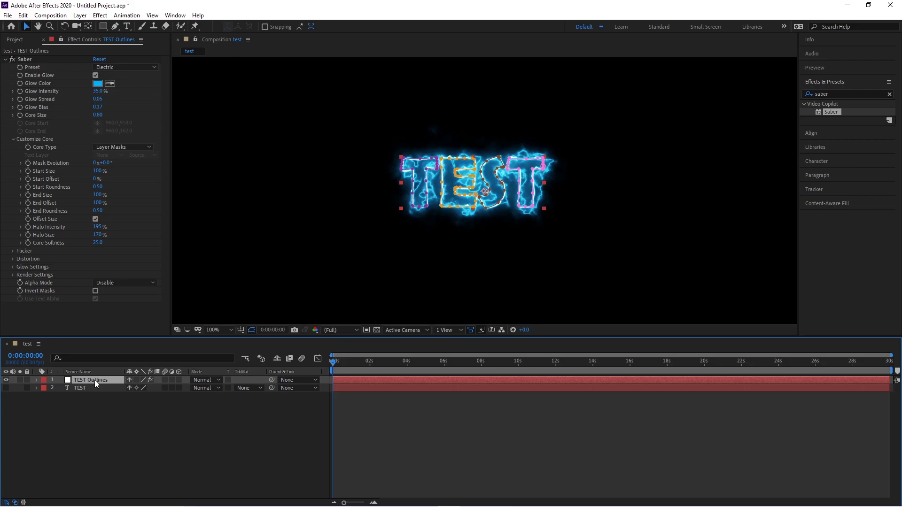
key(ctrl+d)
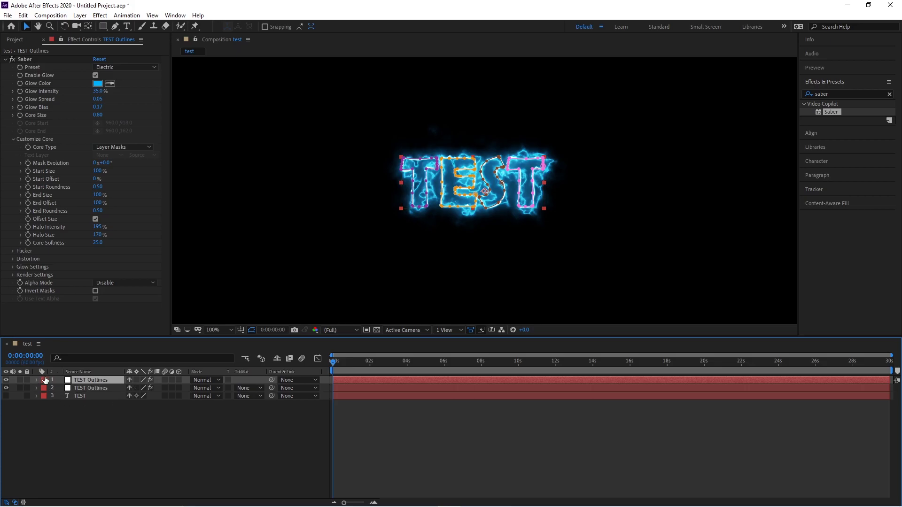
click(145, 463)
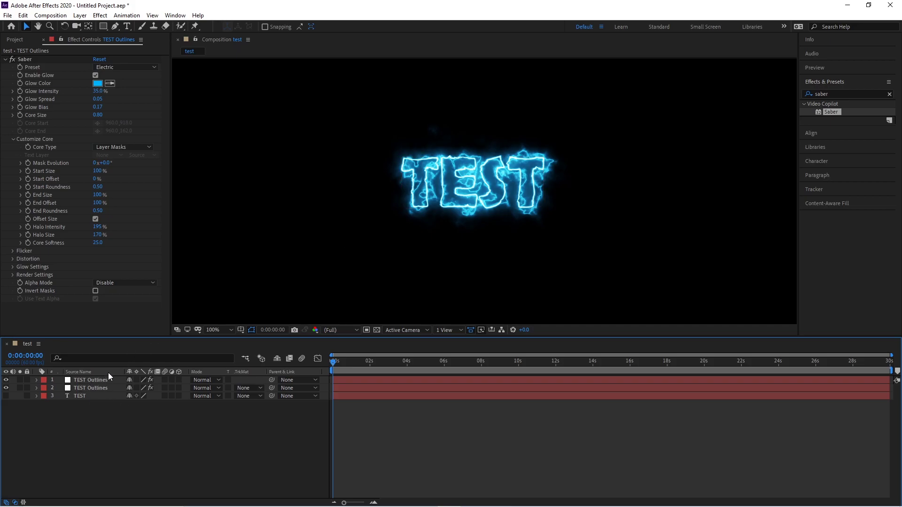
Change the Saber preset of the upper TEST Outlines layer to Energize.
click(90, 388)
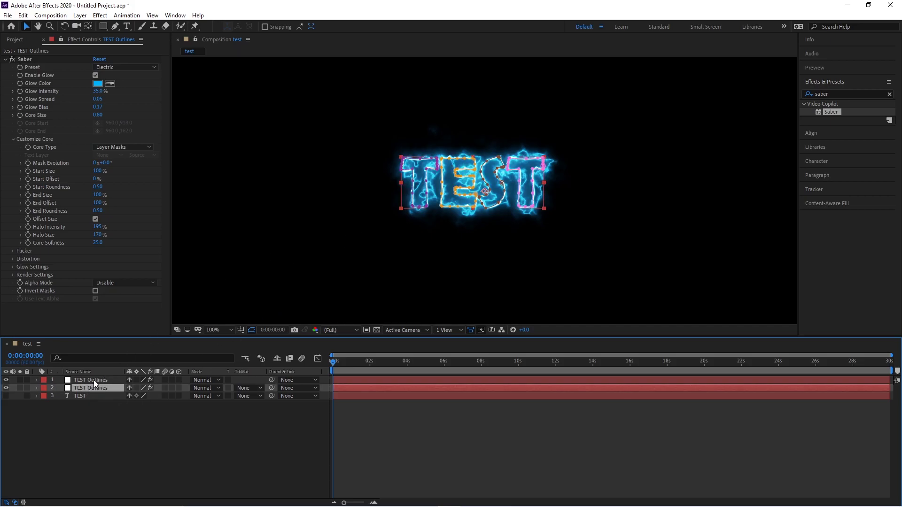
click(94, 379)
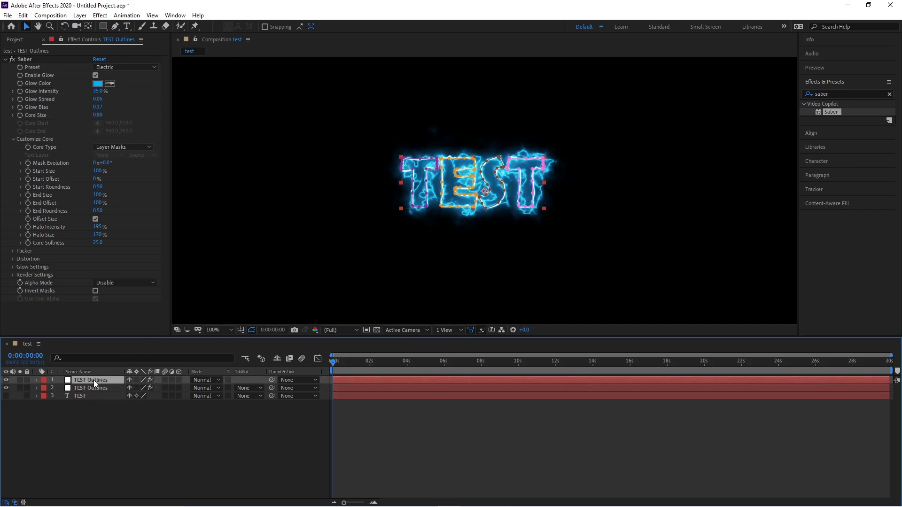
click(155, 67)
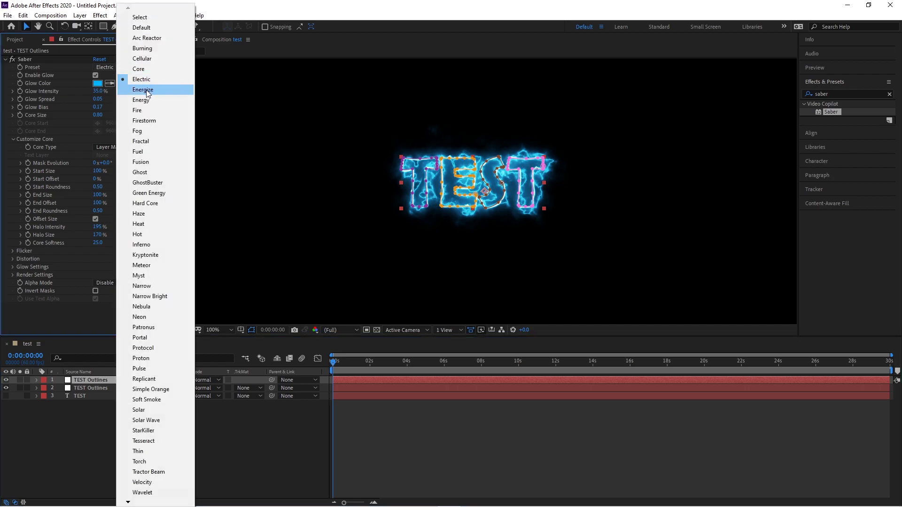
click(145, 90)
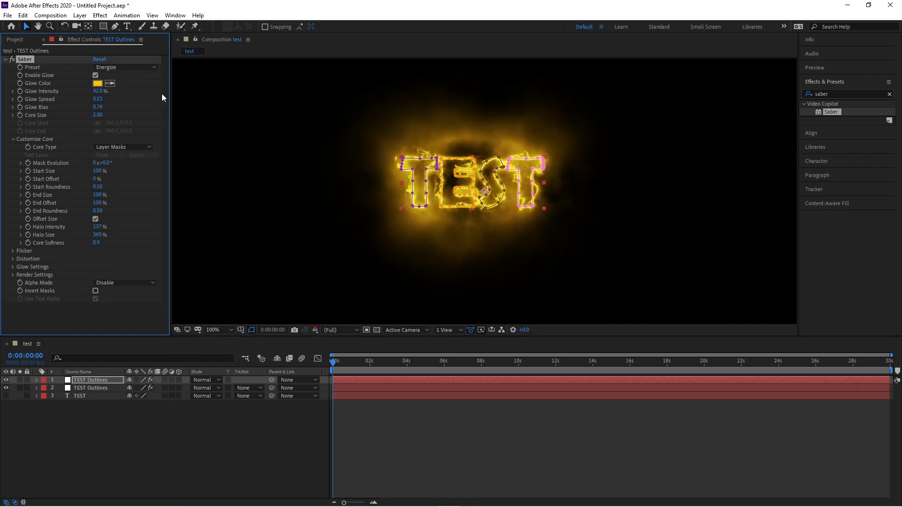
click(240, 467)
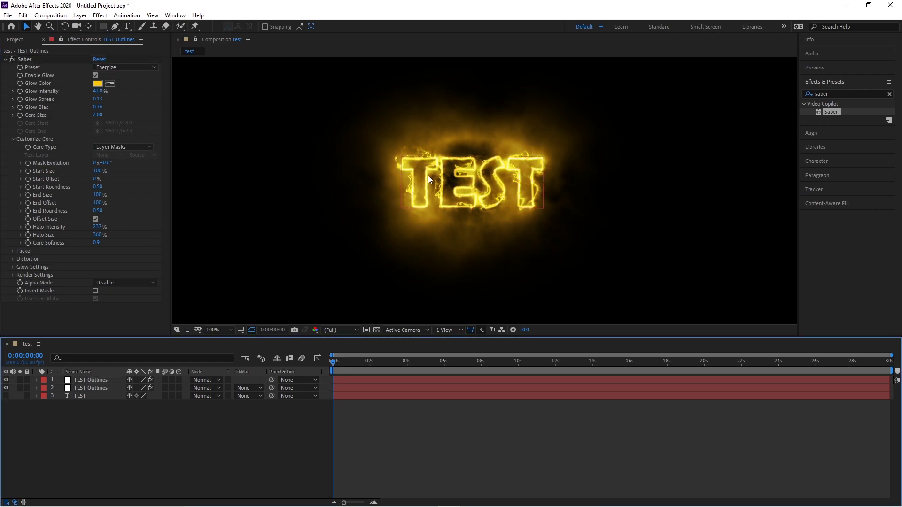
Adjust the Energize glow on the upper TEST Outlines layer to 31% intensity, 1.50 core size and 0.08 glow spread.
click(97, 91)
drag(97, 91, 89, 117)
click(203, 418)
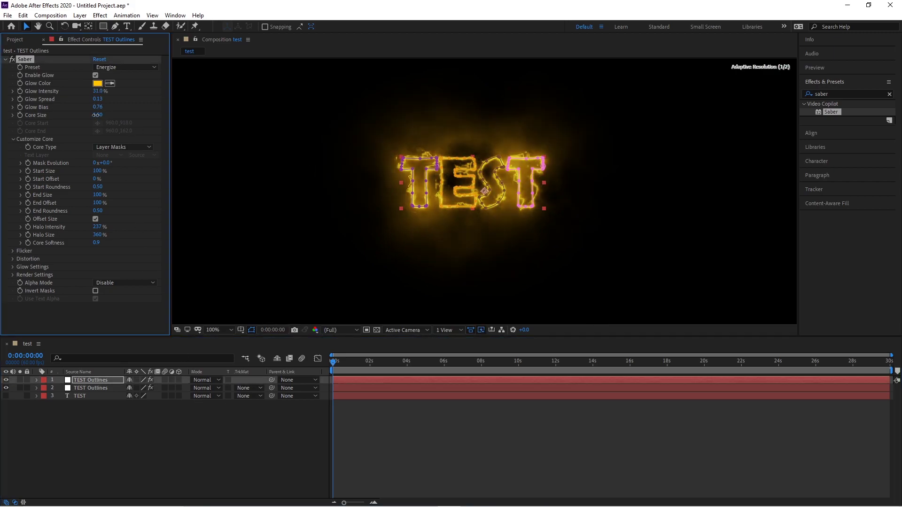
click(189, 440)
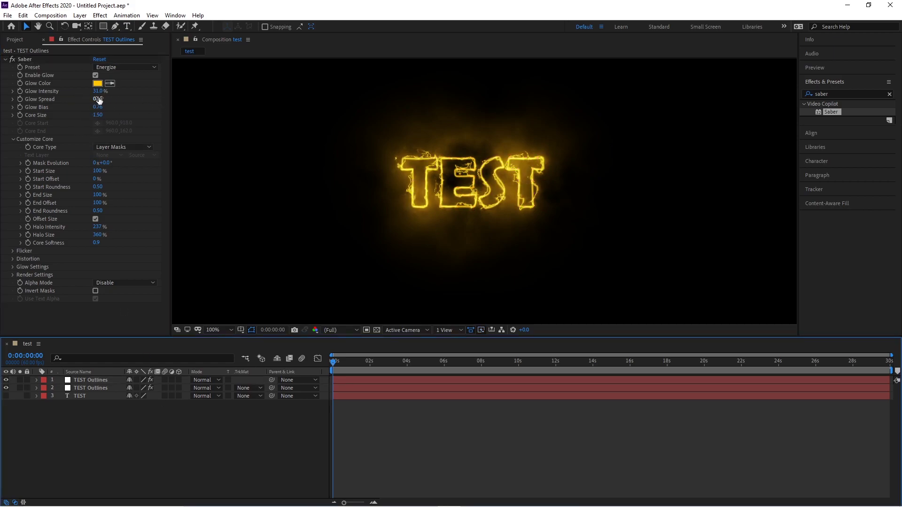
drag(97, 98, 96, 99)
click(164, 413)
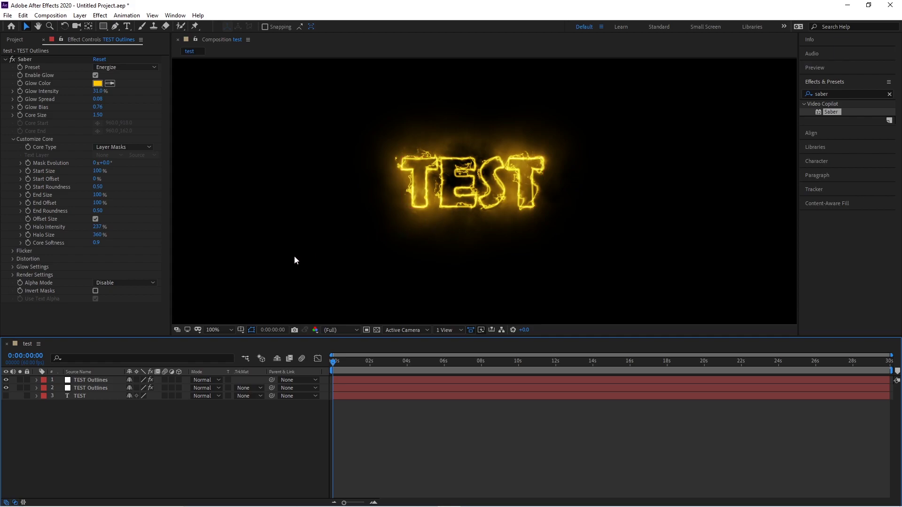
Set the blending mode of the upper TEST Outlines layer to Add.
click(15, 503)
click(15, 502)
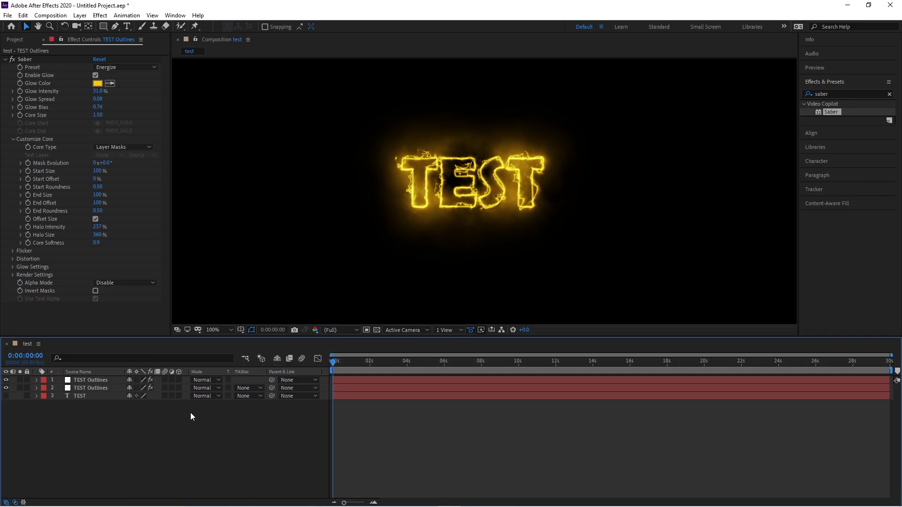
click(219, 380)
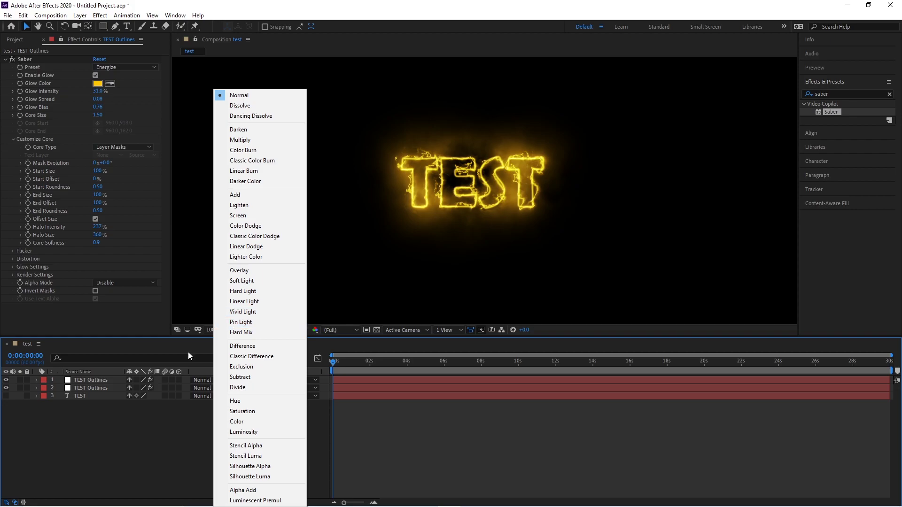
click(236, 195)
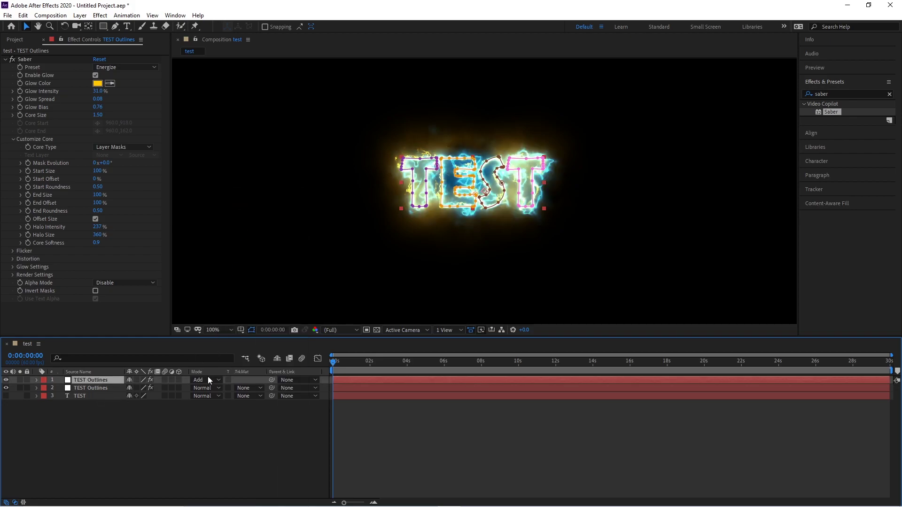
Set the blending mode of the lower TEST Outlines layer to Add and deselect it.
click(219, 388)
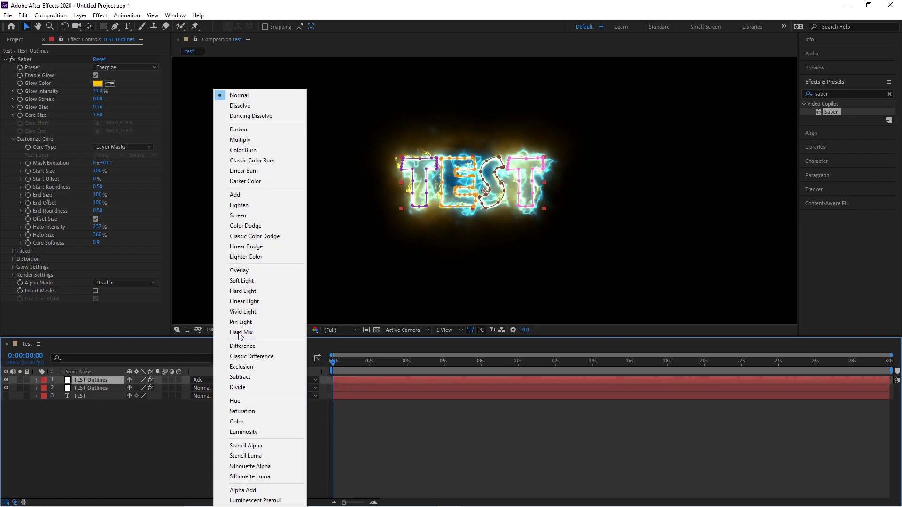
click(257, 197)
click(254, 444)
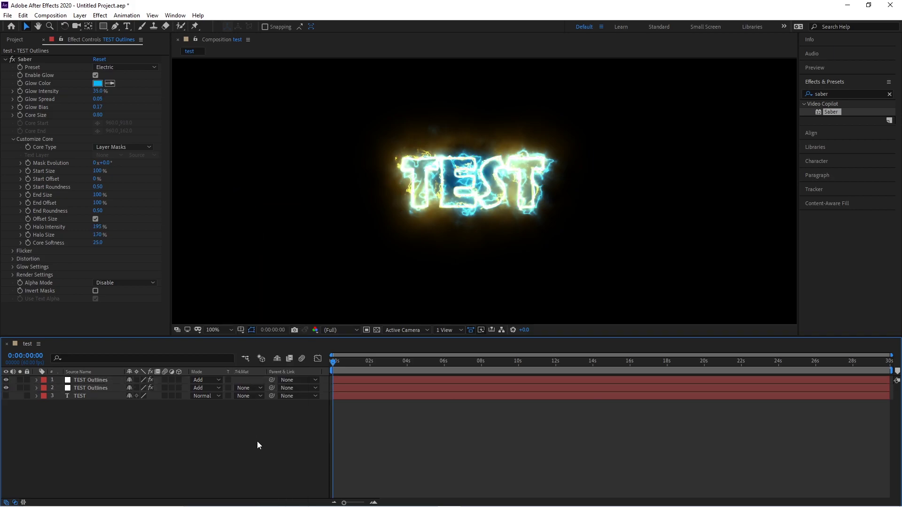
Keyframe the Saber End Offset of the upper TEST Outlines layer at 15% at the start of the timeline.
click(96, 379)
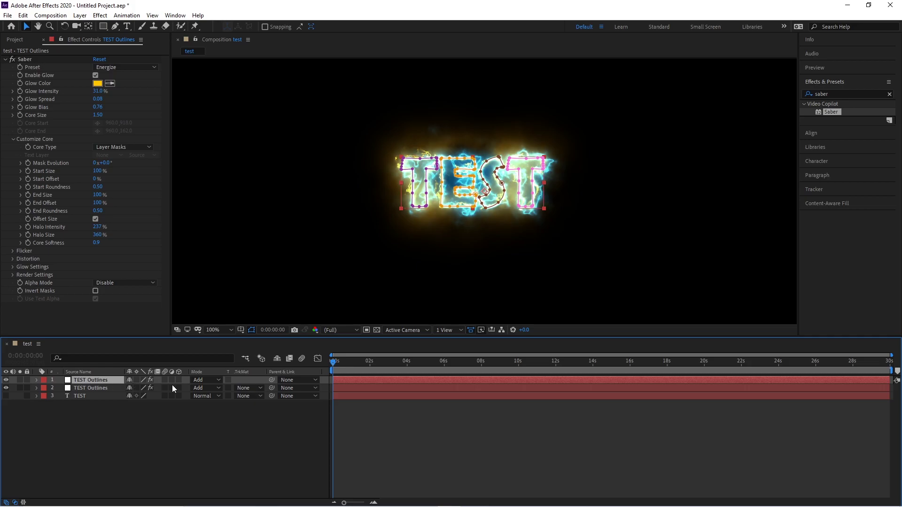
click(27, 204)
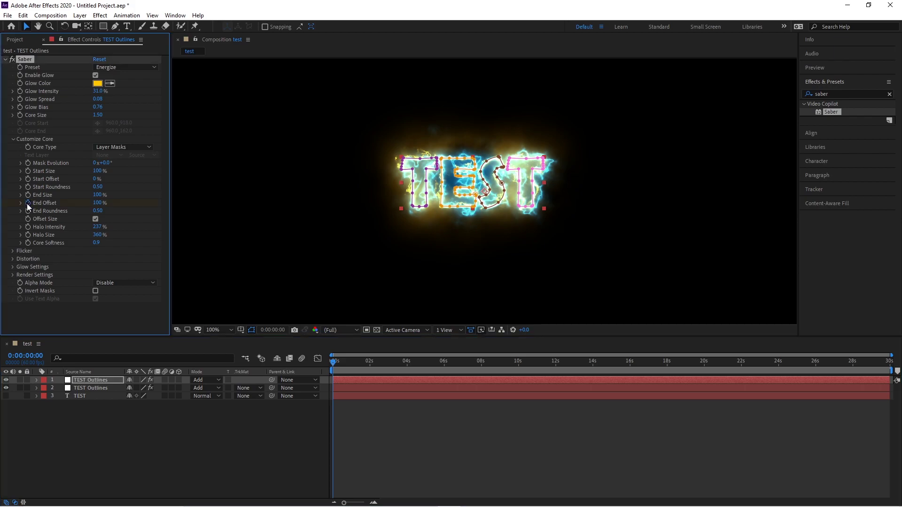
click(99, 203)
text(15)
key(Return)
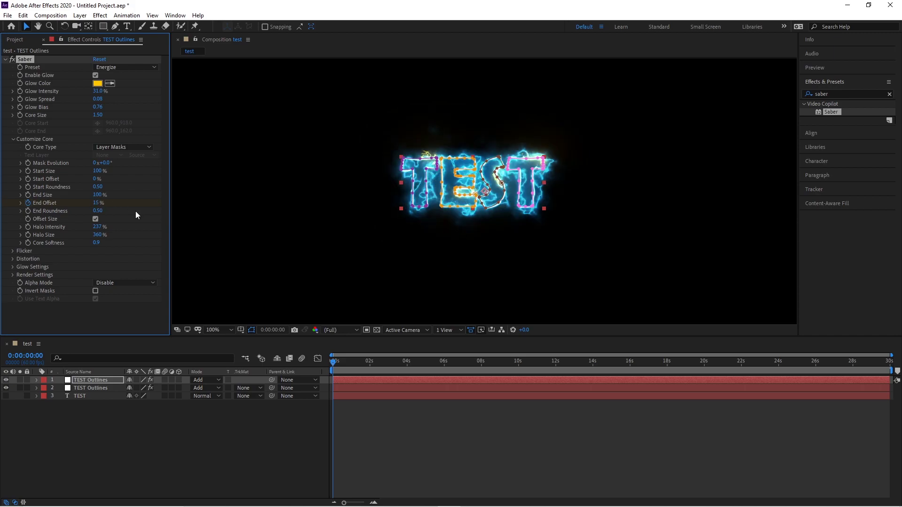
Keyframe the Saber End Offset of the lower TEST Outlines layer at 30% at the start of the timeline.
click(102, 388)
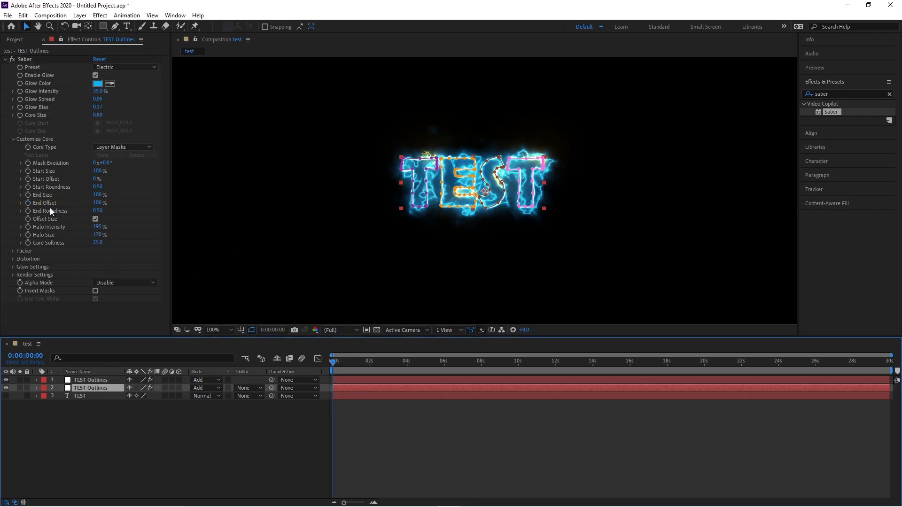
click(28, 203)
click(101, 203)
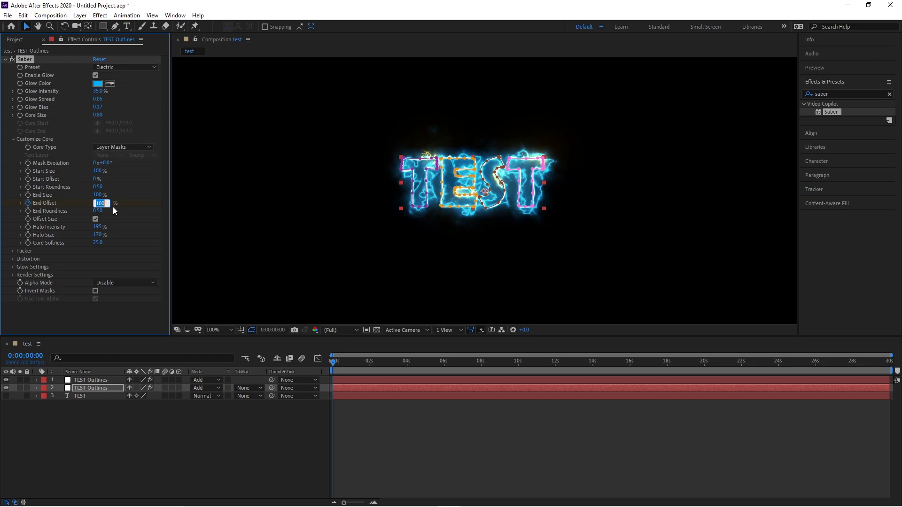
text(30)
key(Return)
click(308, 449)
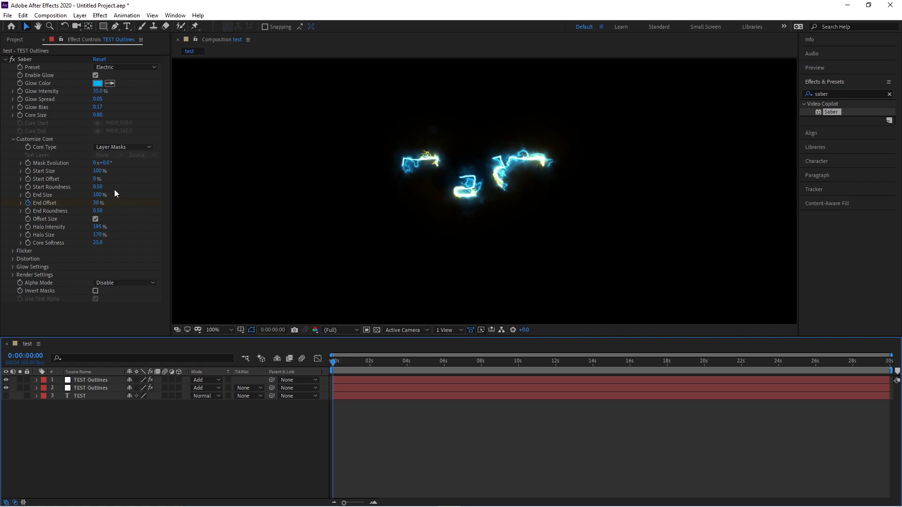
Set the upper TEST Outlines layer's End Offset to 100% at 0:00:02:58 to add a second keyframe.
click(93, 379)
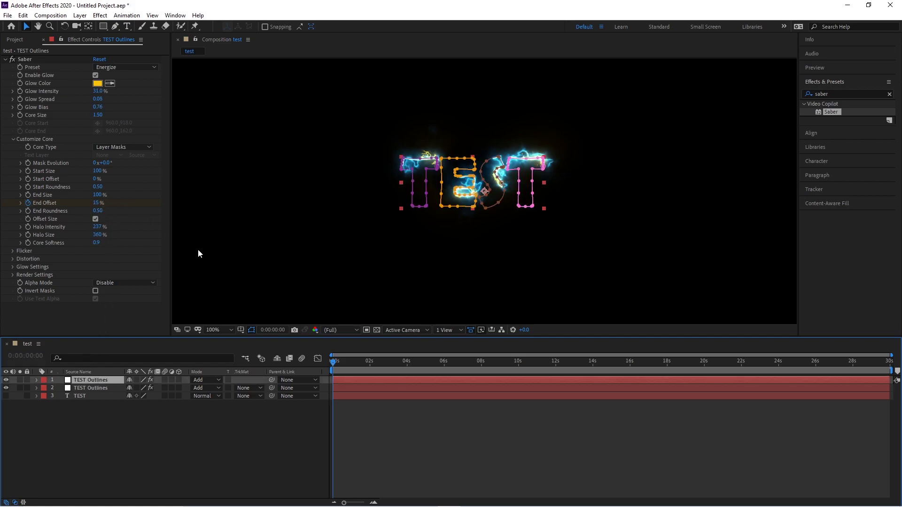
click(334, 365)
drag(335, 365, 387, 365)
click(124, 316)
click(52, 204)
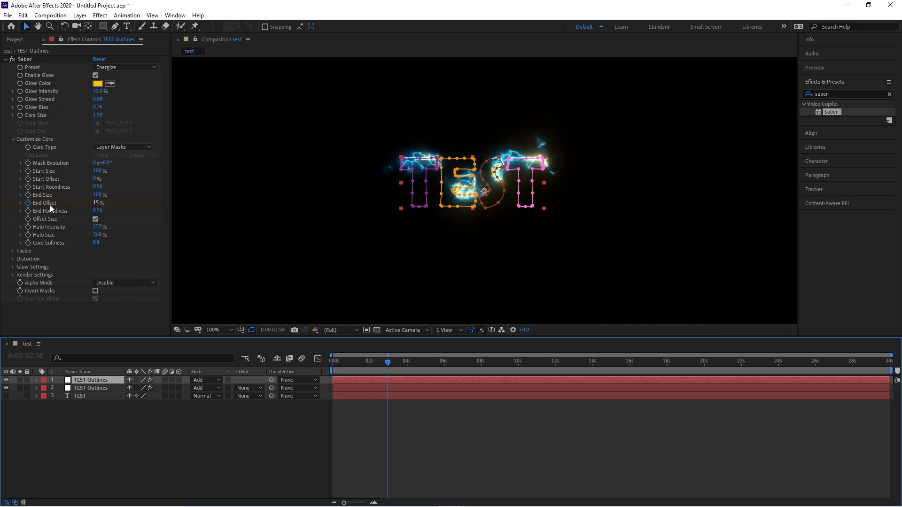
click(98, 203)
text(100)
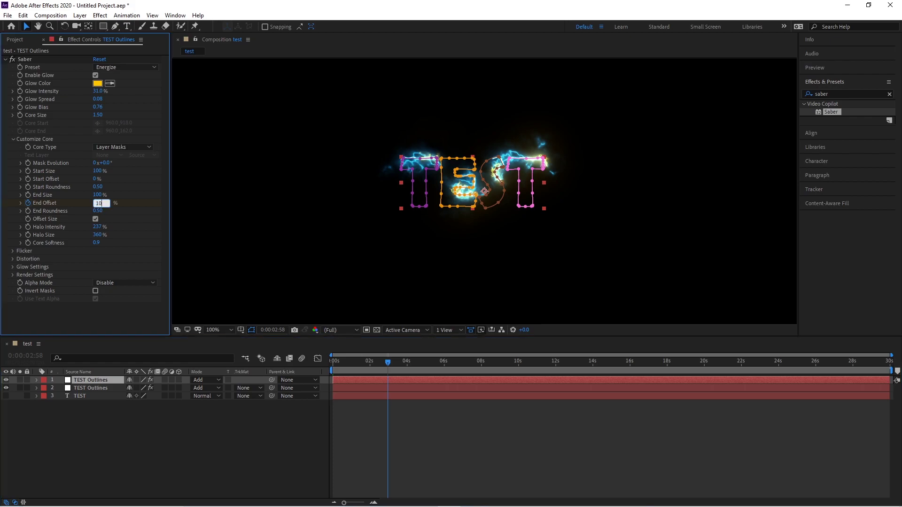
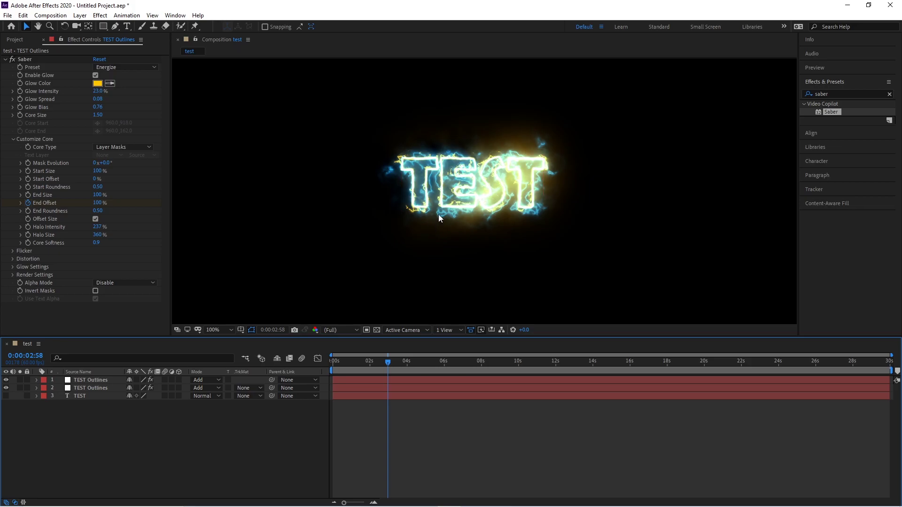
Scrub between the timeline start and 0:00:02:59 to preview the outline reveal, and turn on the transparency grid.
drag(388, 361, 332, 362)
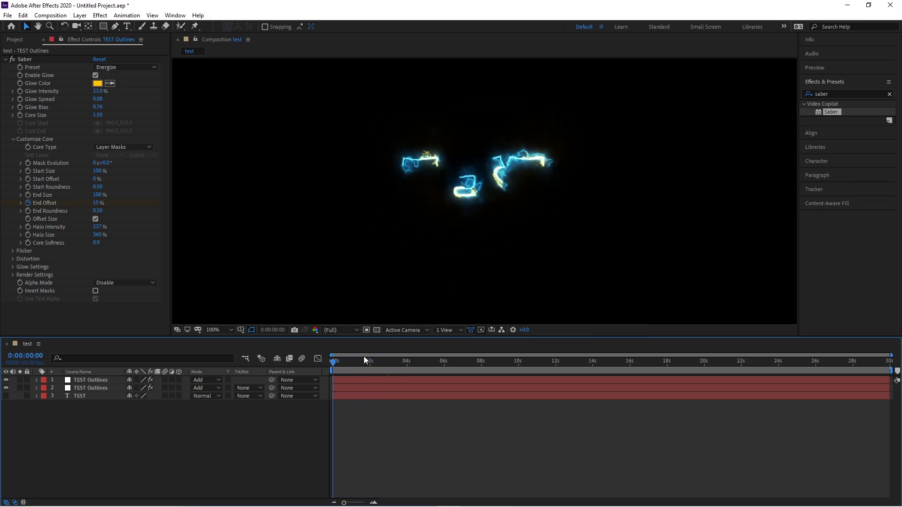
drag(332, 362, 388, 357)
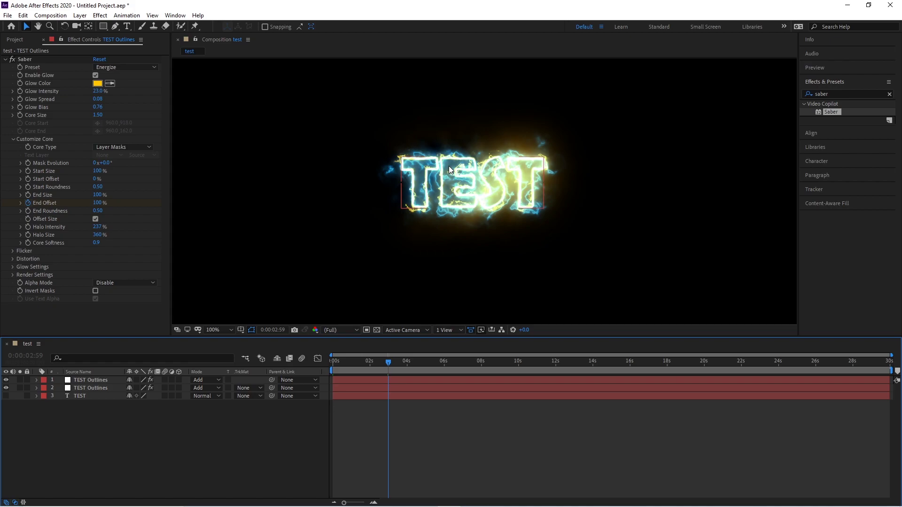
click(554, 152)
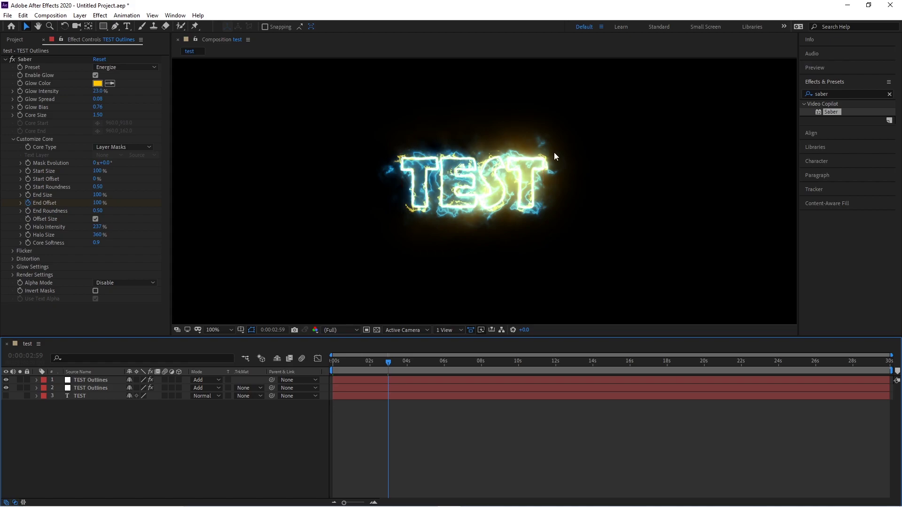
click(376, 331)
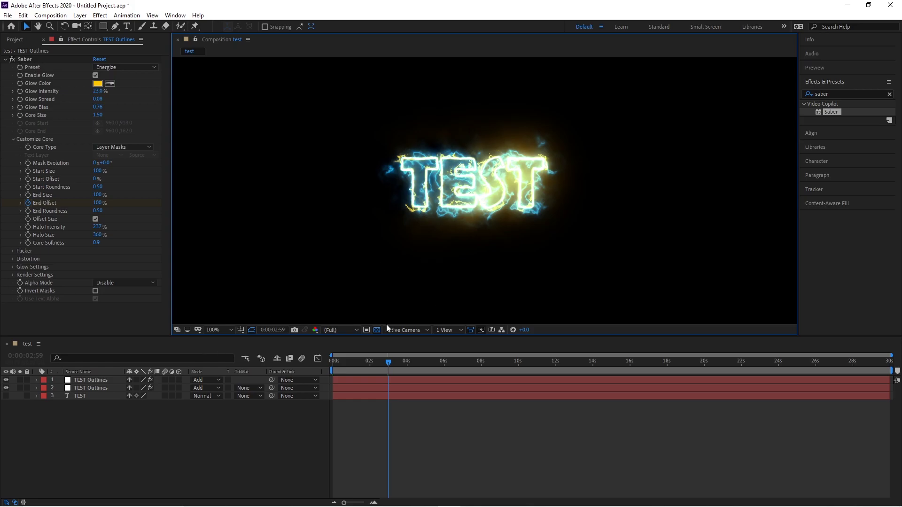
Review the available Saber presets and the glow color setting for the upper TEST Outlines layer.
click(96, 381)
click(94, 380)
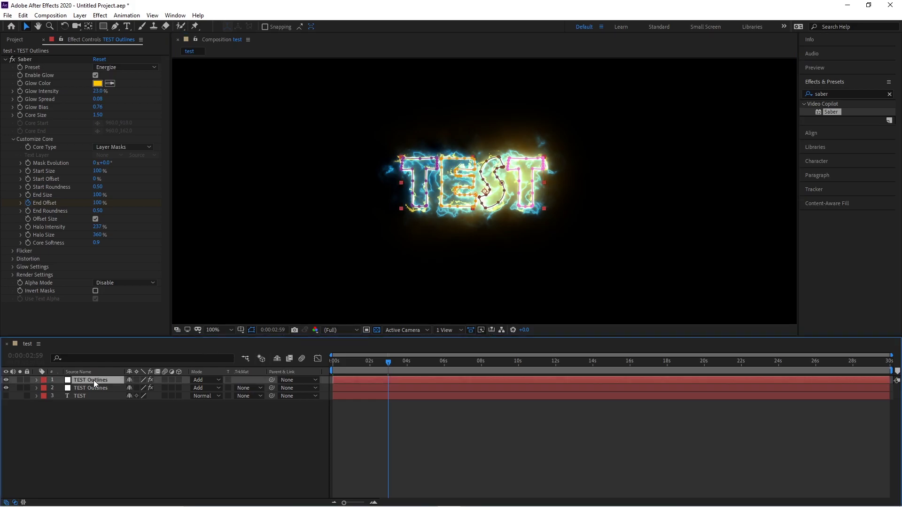
click(125, 67)
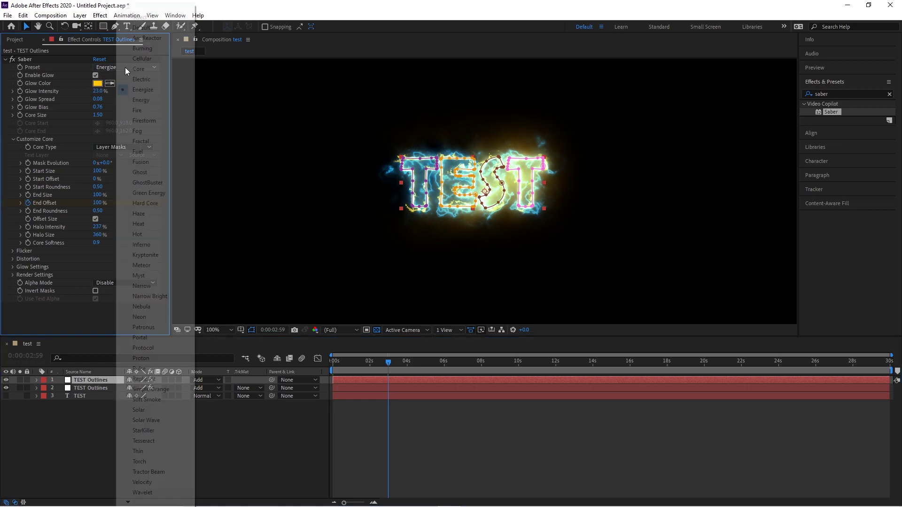
click(94, 463)
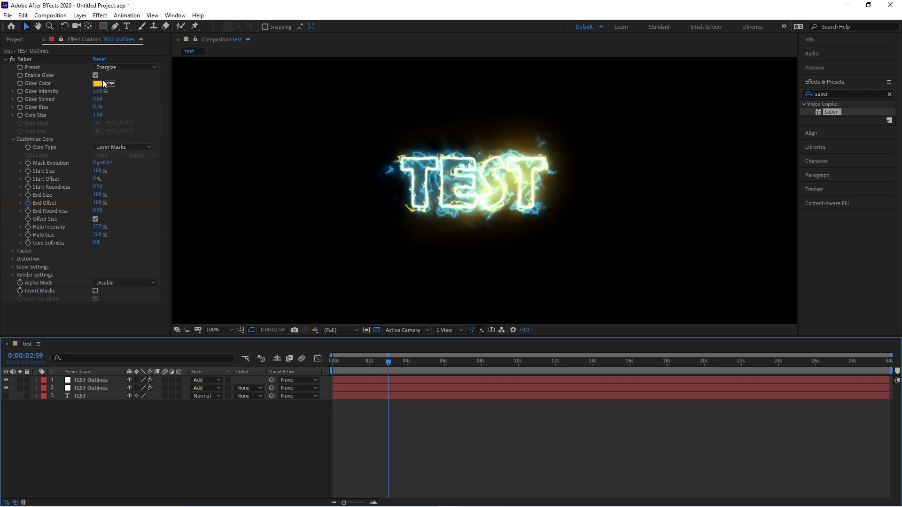
click(99, 83)
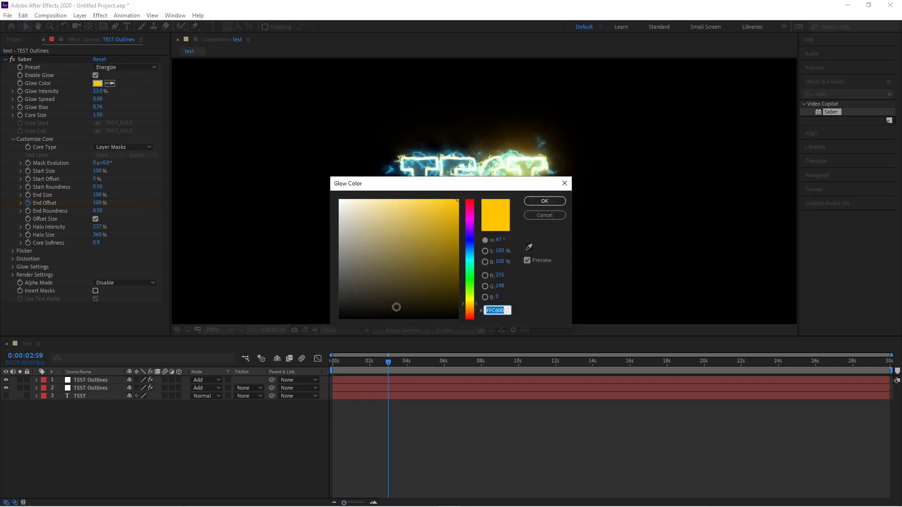
click(544, 201)
click(232, 437)
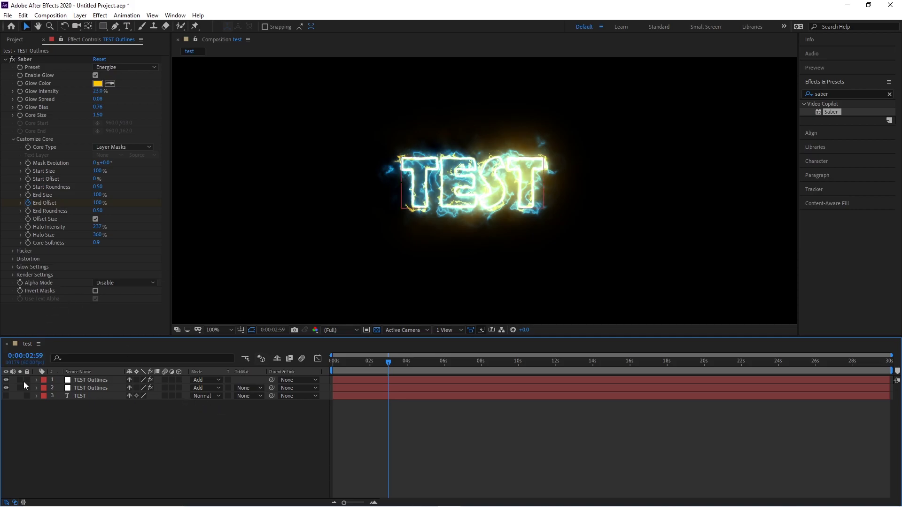
Make the original TEST text layer visible and check the glowing text at 0:00:03:19.
click(6, 396)
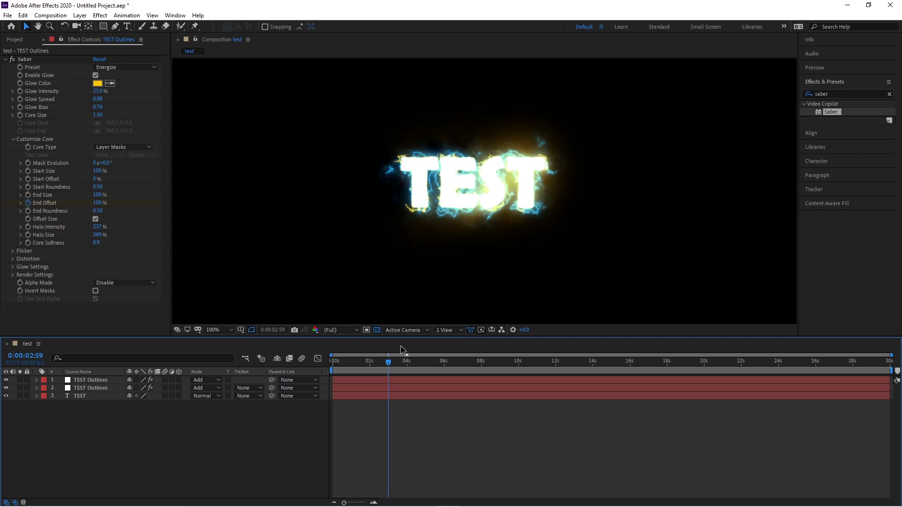
mouse_move(388, 366)
mouse_down()
mouse_move(332, 362)
mouse_move(394, 365)
mouse_up()
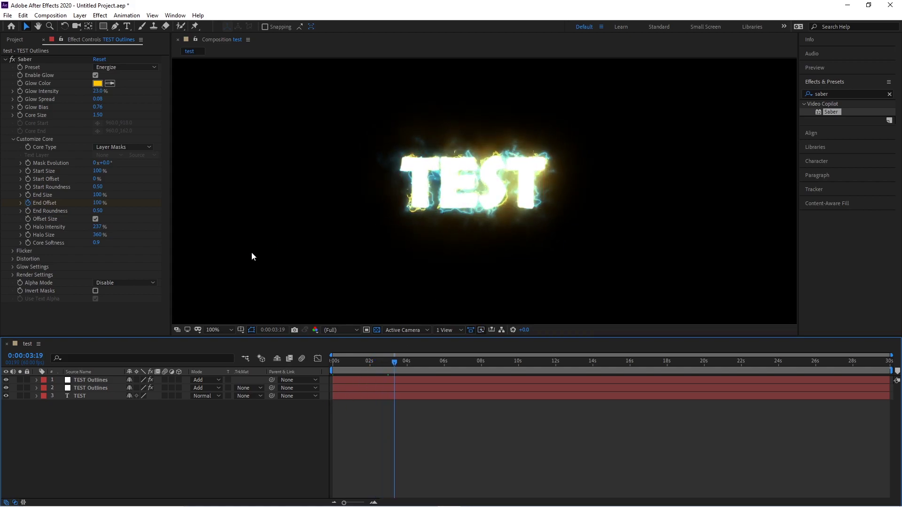
click(73, 396)
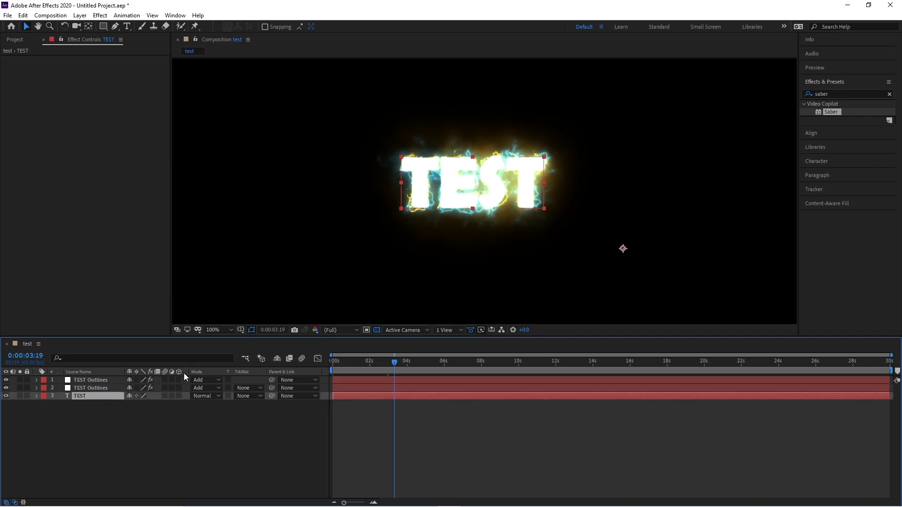
click(90, 379)
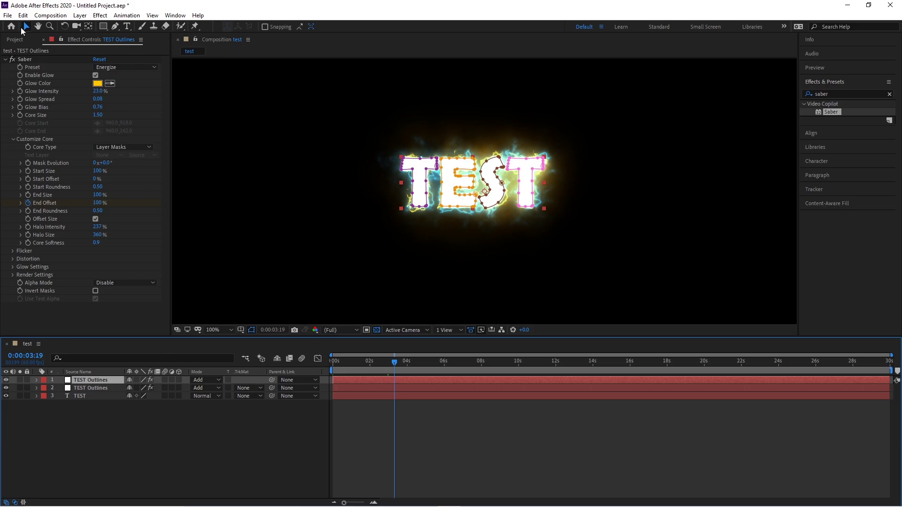
Add the test composition to the render queue.
click(7, 16)
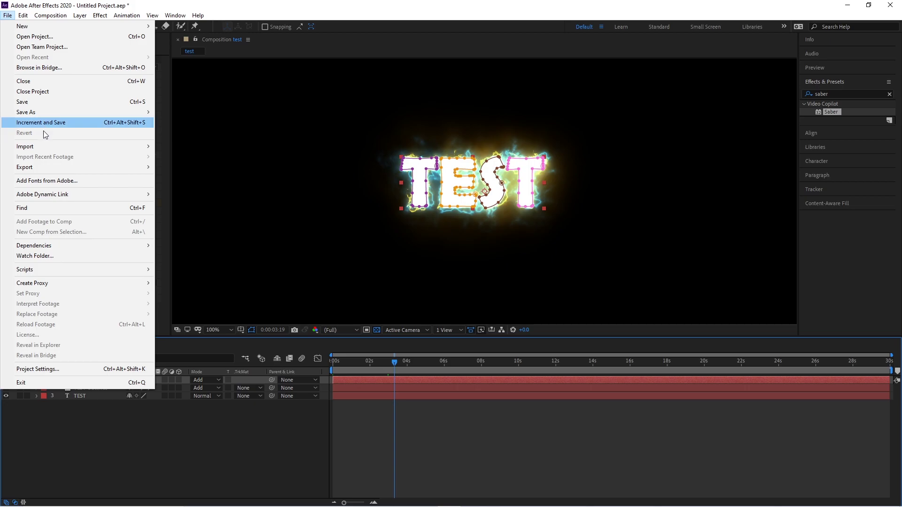
mouse_move(45, 167)
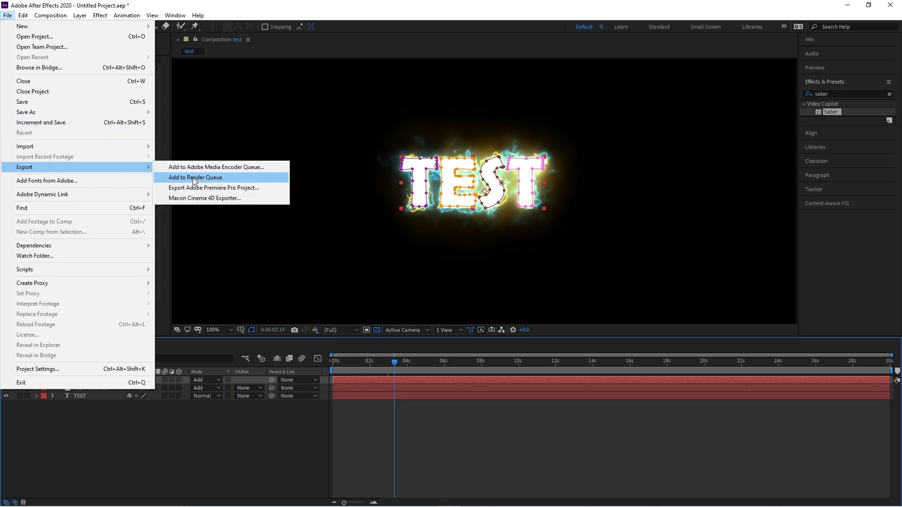
click(194, 179)
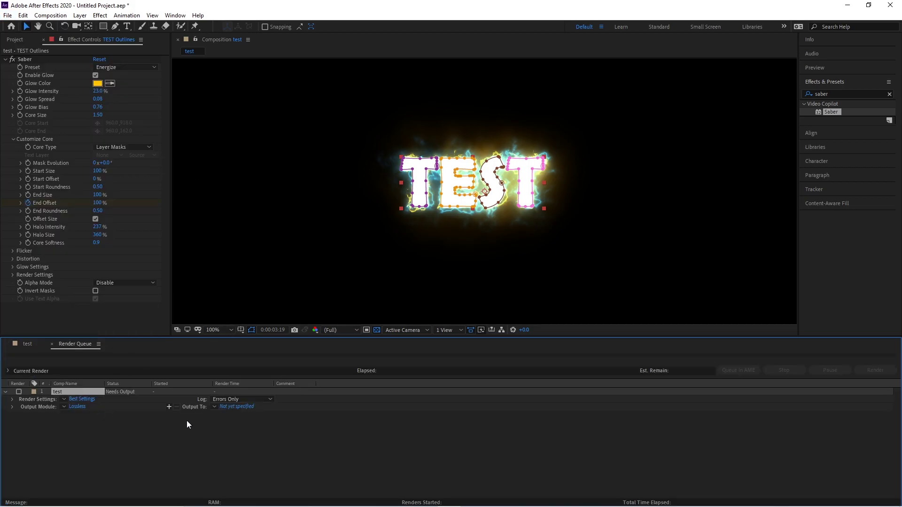
Set the output module's channels to RGB + Alpha, keeping the AVI format and no post-render action.
click(75, 407)
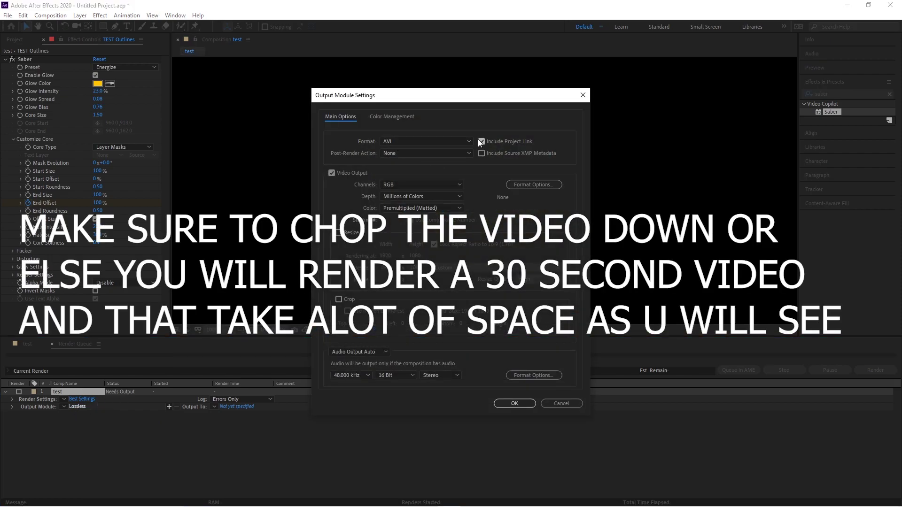
click(467, 154)
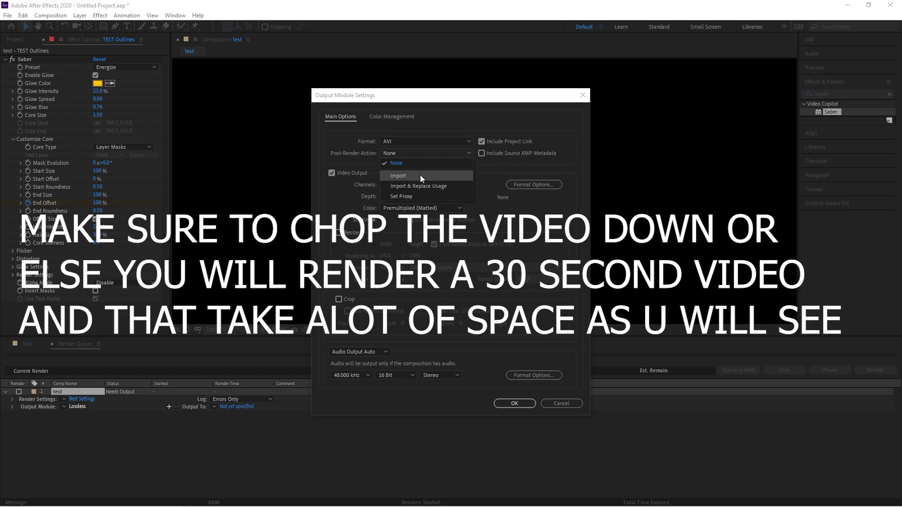
click(470, 158)
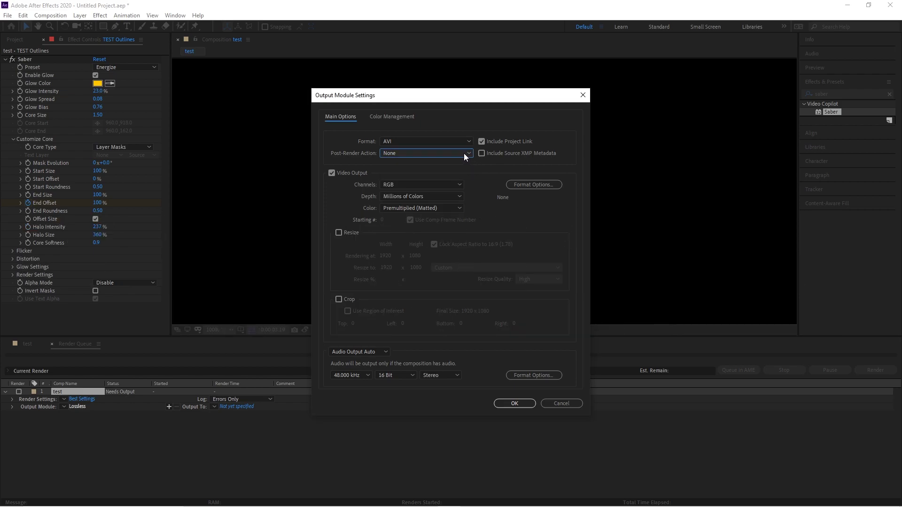
click(459, 156)
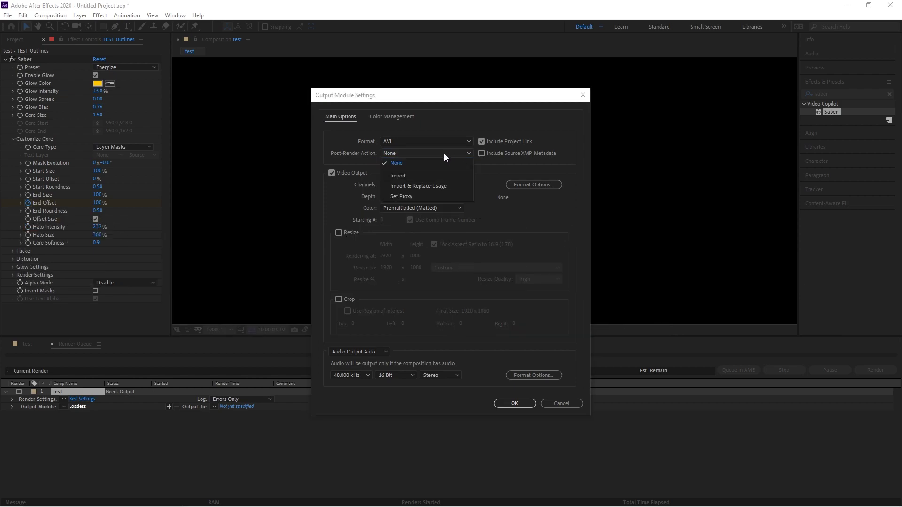
click(413, 163)
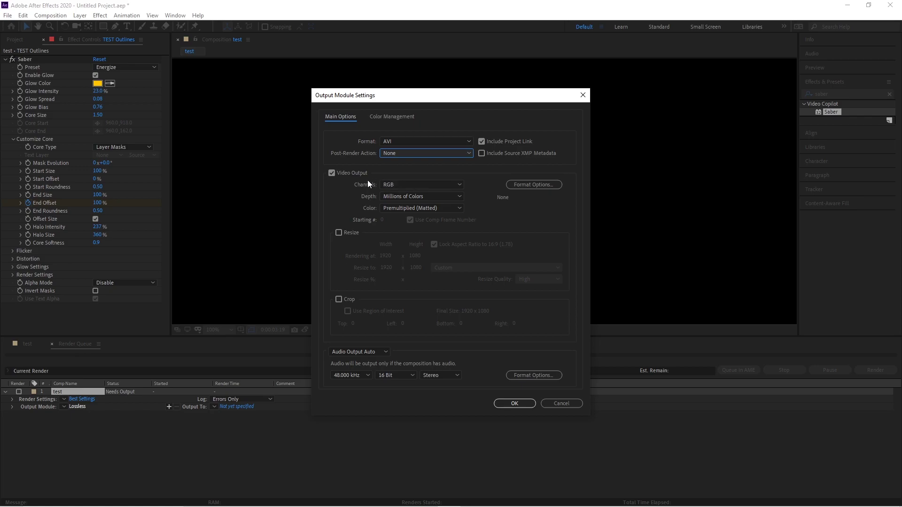
click(460, 183)
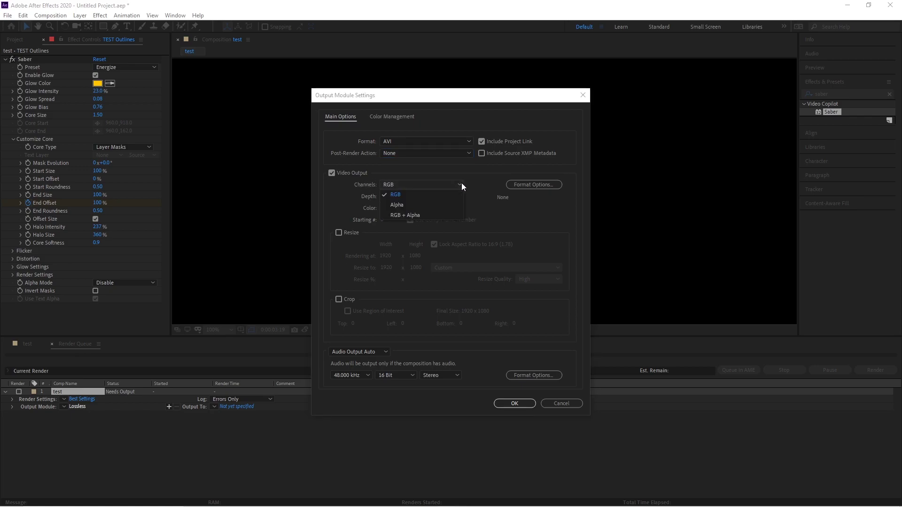
click(399, 216)
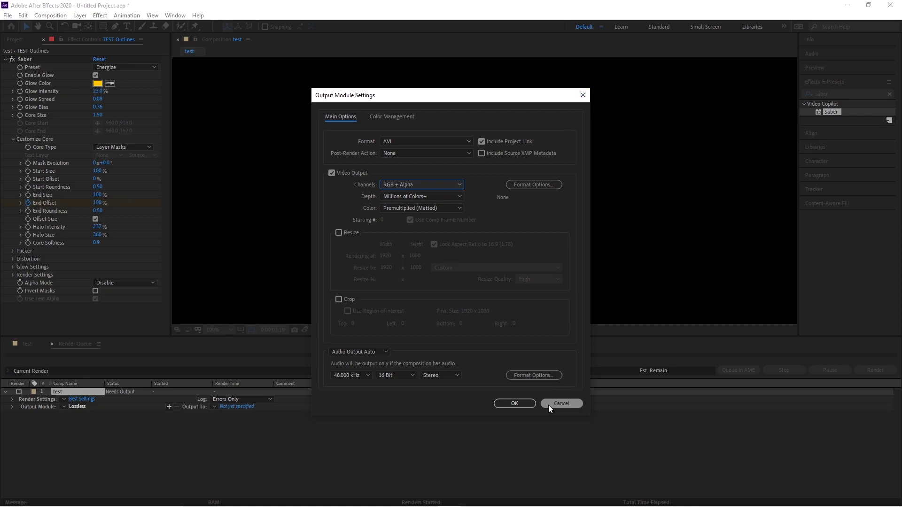
click(520, 405)
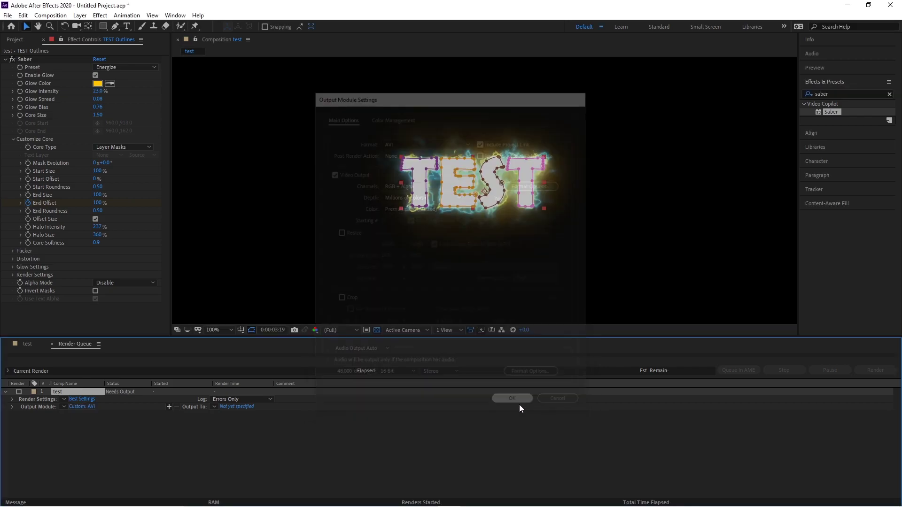
Set the output file to test.avi in the Documents folder, start rendering, and expand the current render's details.
click(238, 407)
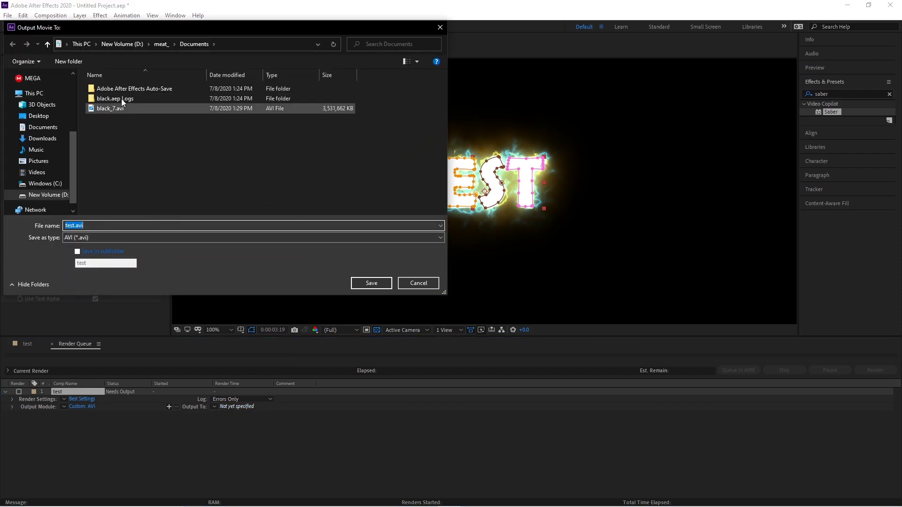
click(372, 283)
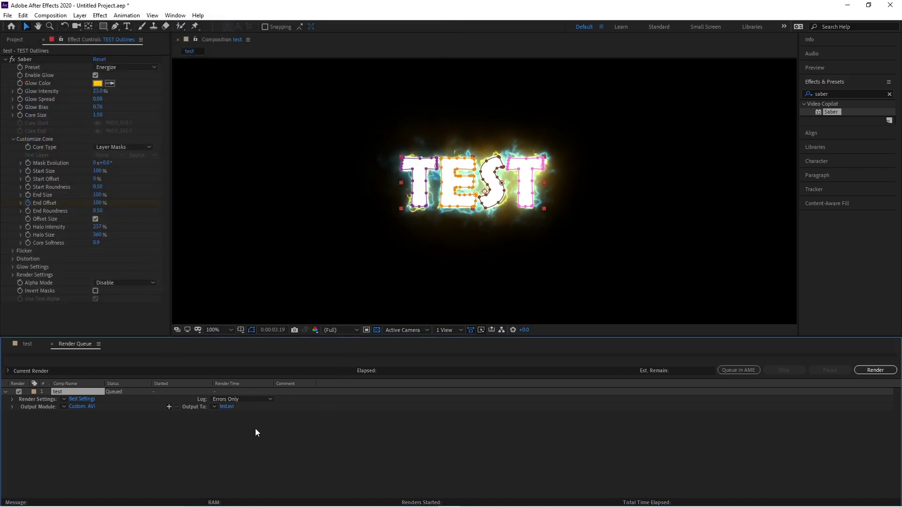
click(306, 450)
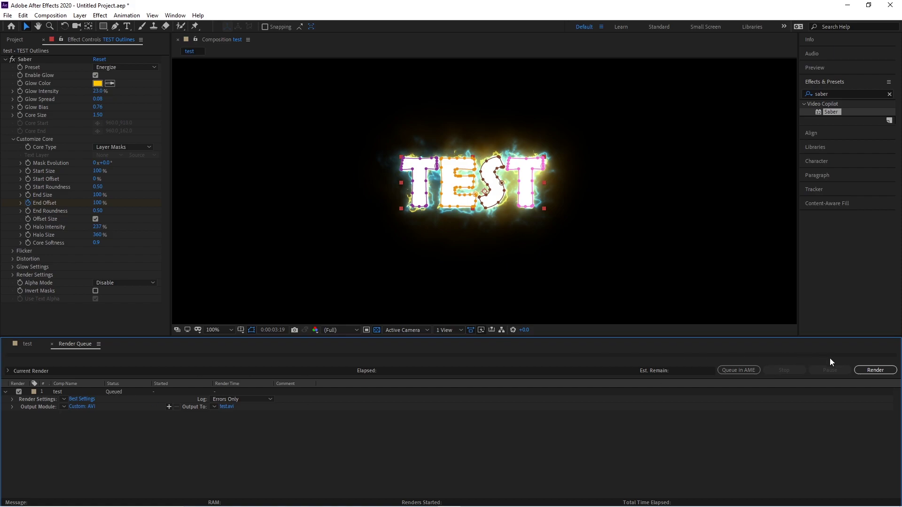
click(860, 371)
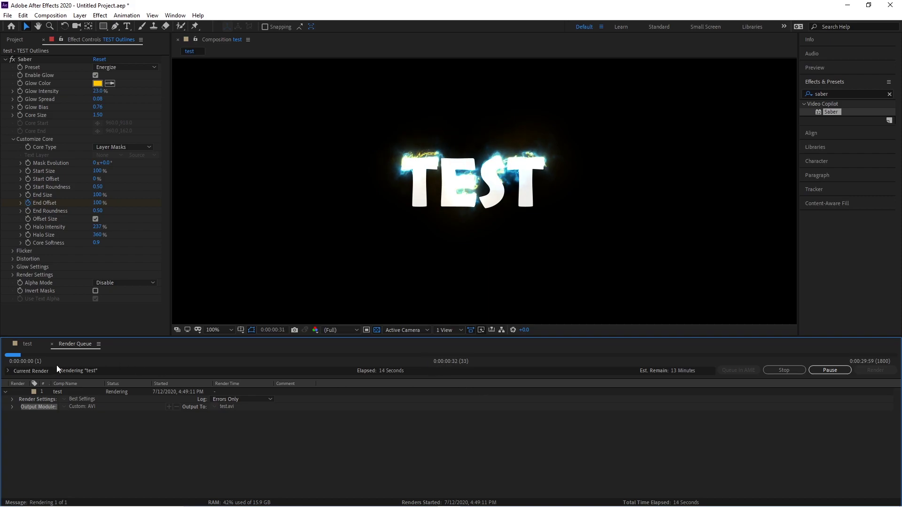
click(7, 371)
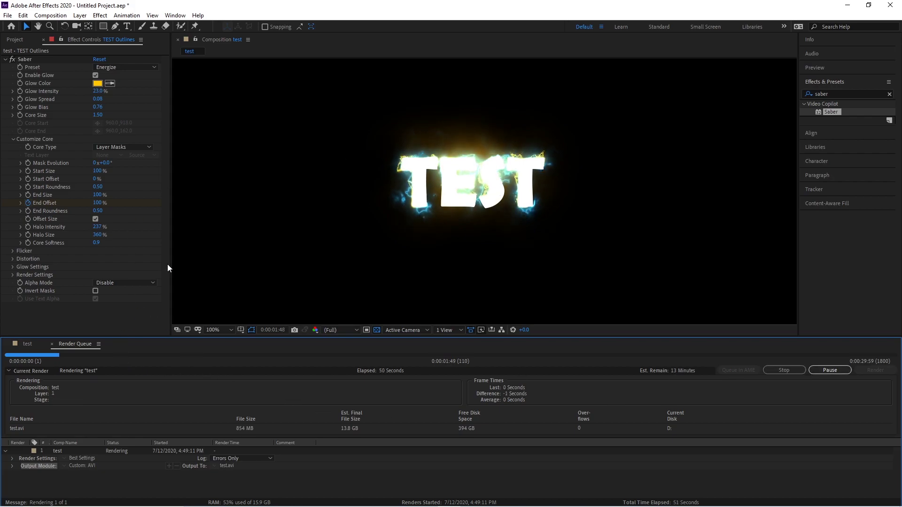
Close After Effects during the render without saving the project, and open Streamlabs OBS.
click(890, 7)
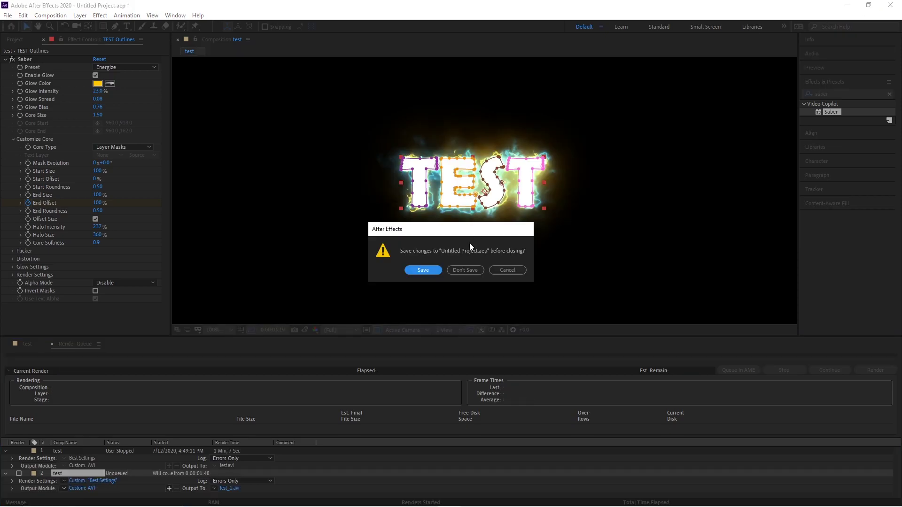
click(466, 270)
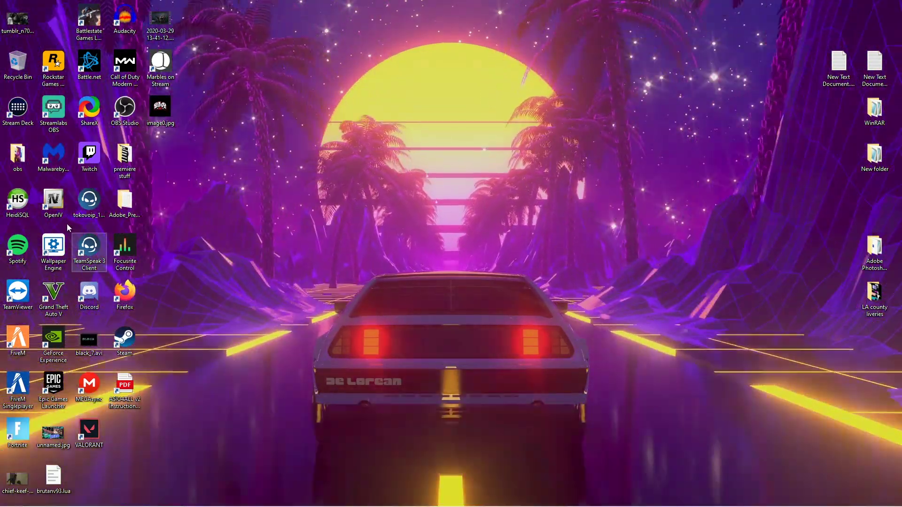
double_click(64, 107)
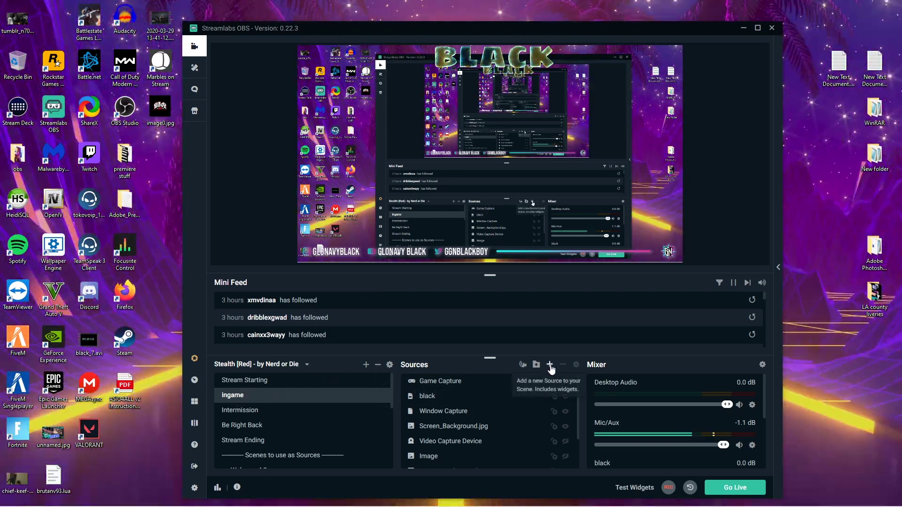
Add a new Media Source named black2 to the ingame scene.
click(550, 367)
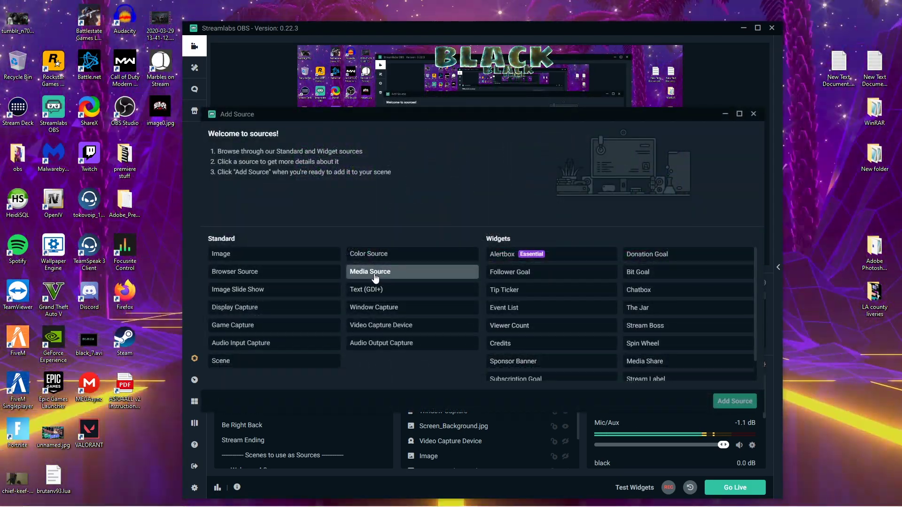
click(375, 278)
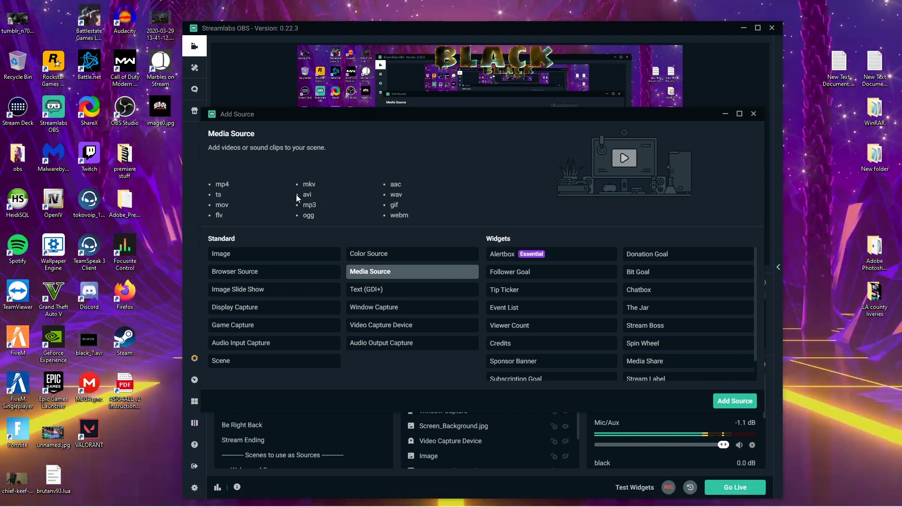
click(737, 403)
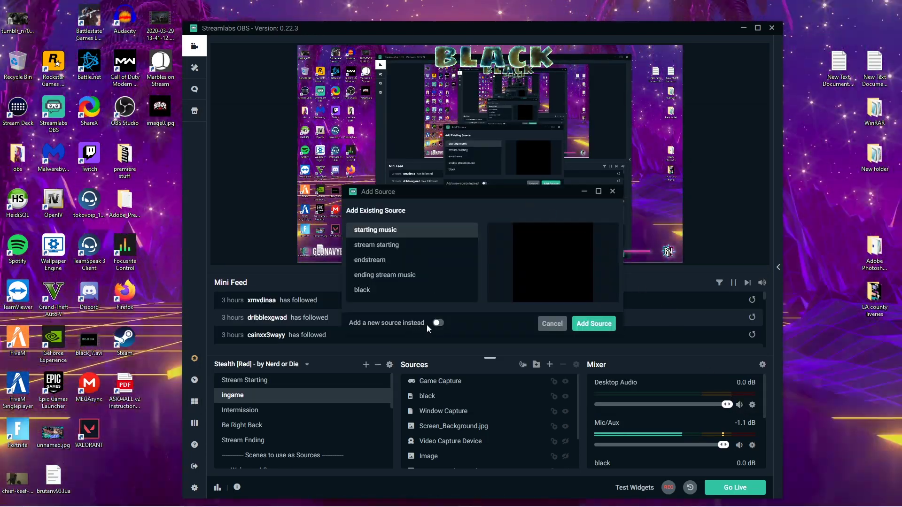
click(438, 324)
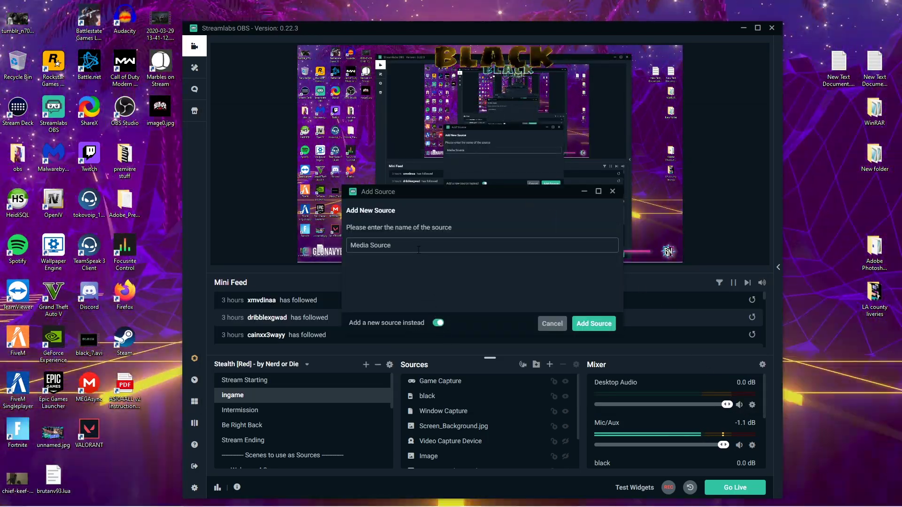
text(black)
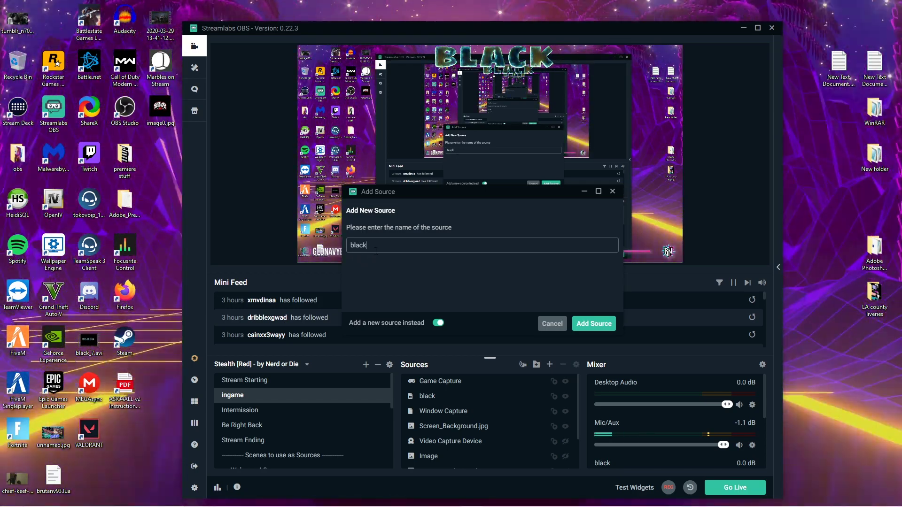
text(2)
click(587, 323)
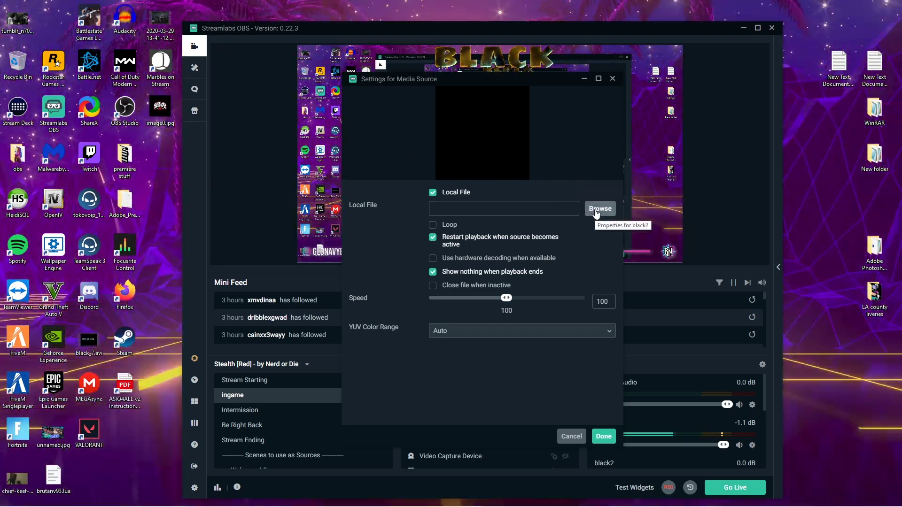
Choose black_7.avi from the Desktop as the black2 source's local file and accept the source settings.
click(597, 210)
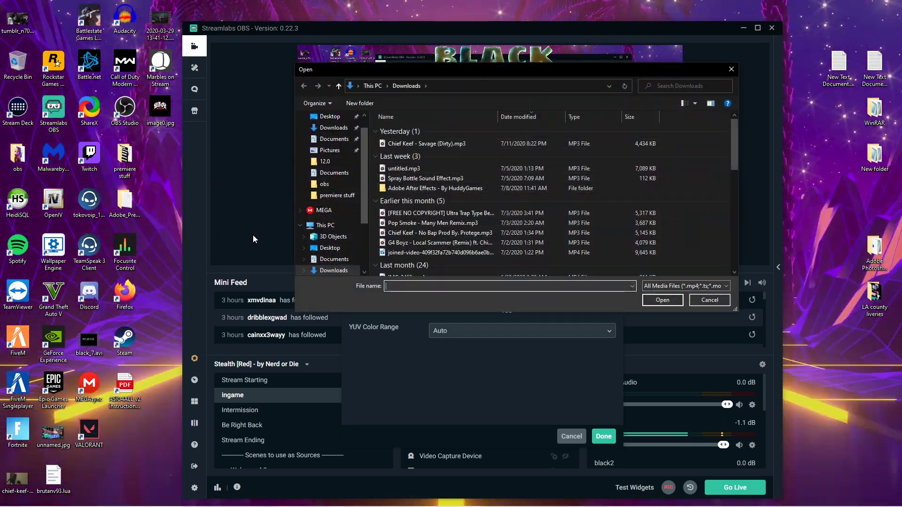
click(329, 116)
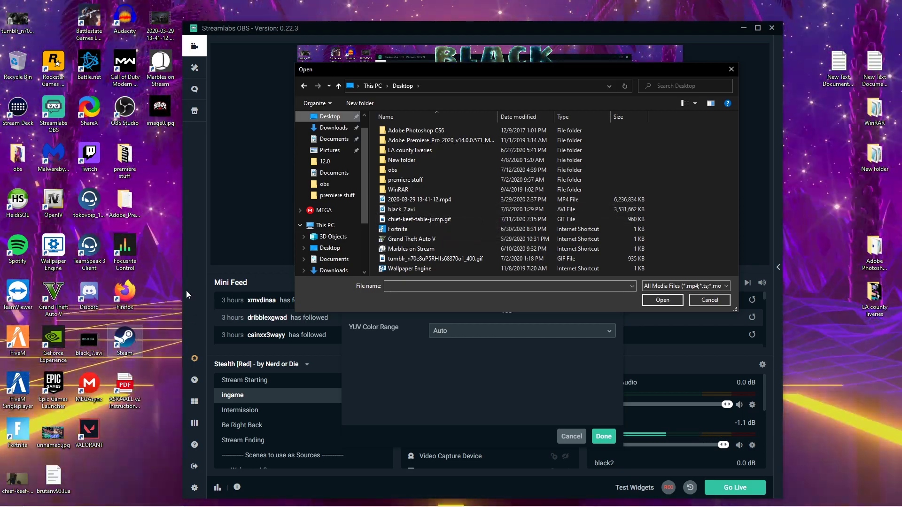
click(419, 212)
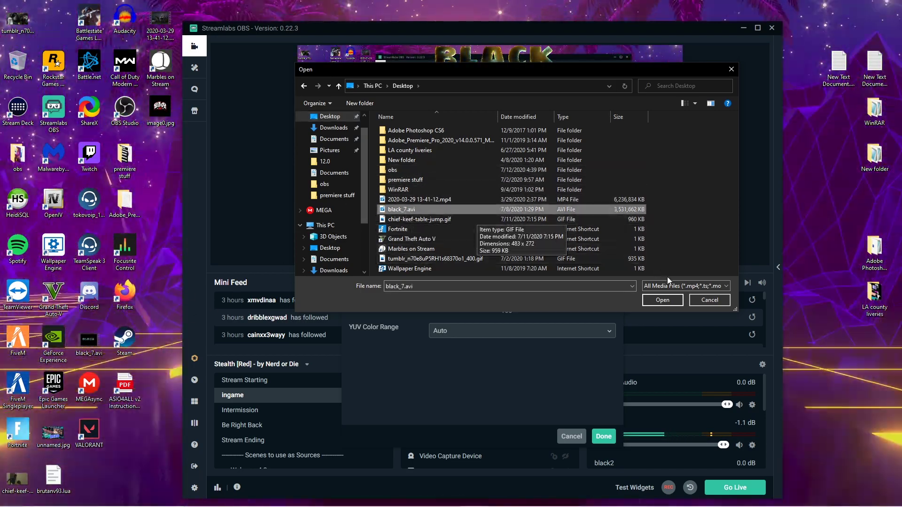
click(663, 300)
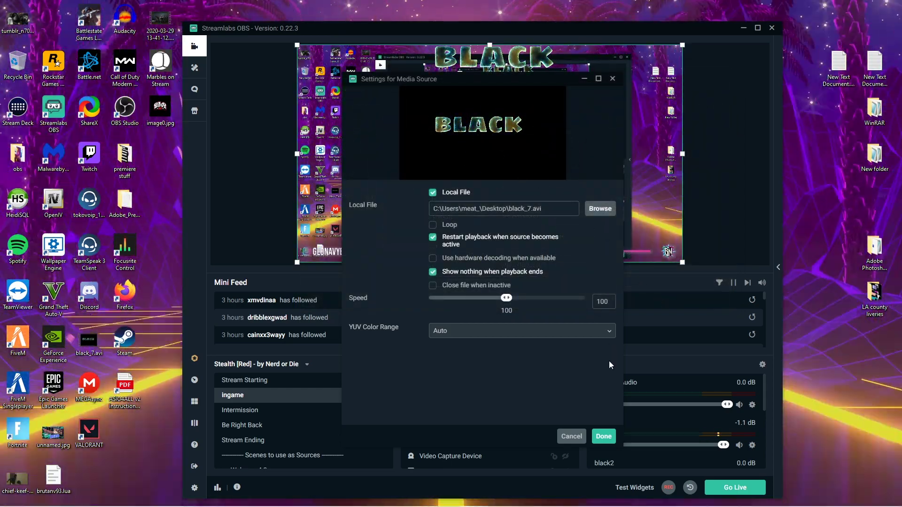
click(604, 436)
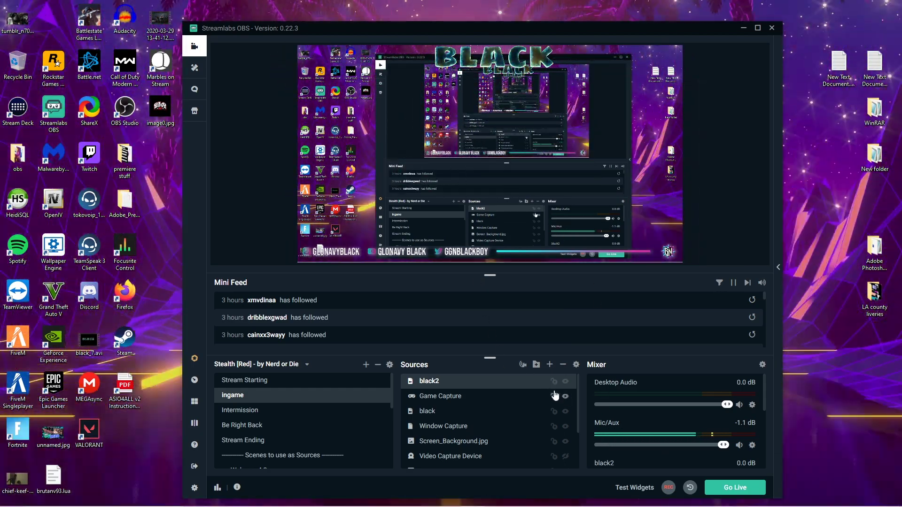
Turn on looping for the black2 media source.
double_click(454, 383)
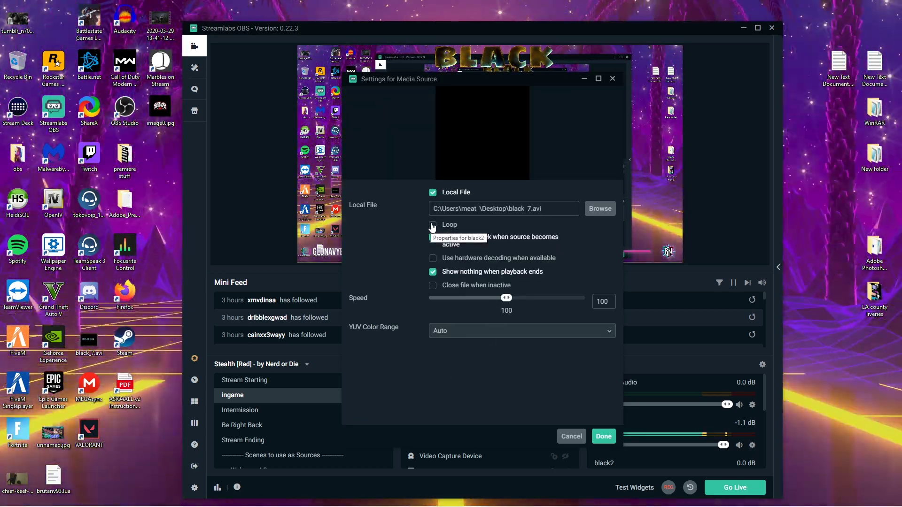
click(432, 225)
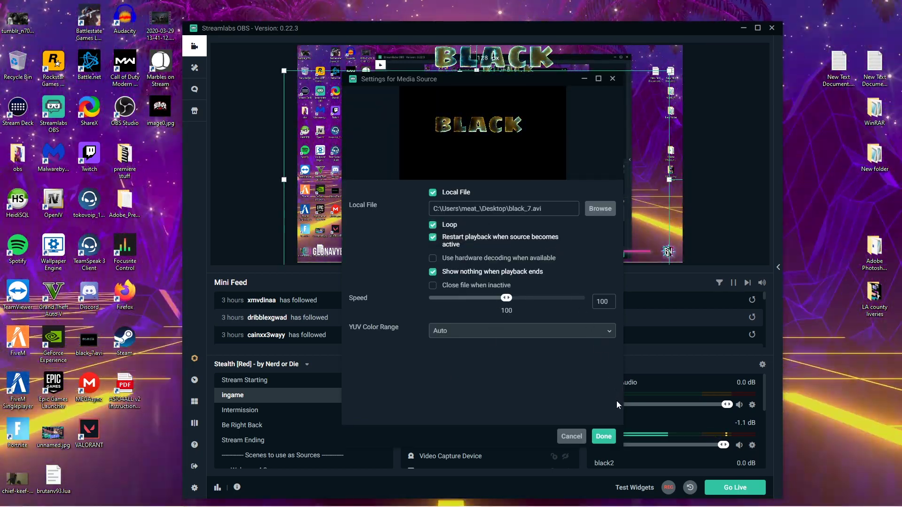
click(605, 438)
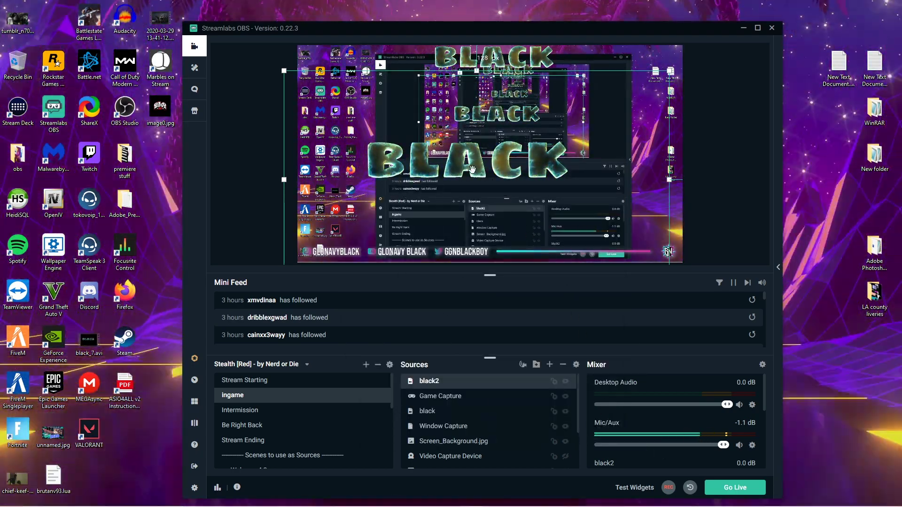
Move the black2 overlay higher in the scene preview and scale it down to about two thirds of its size.
drag(502, 157, 470, 154)
drag(555, 194, 559, 170)
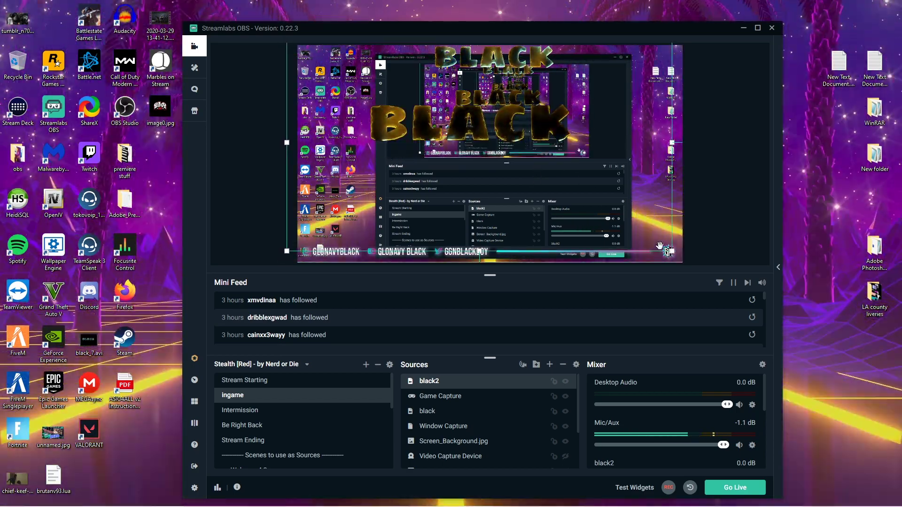
drag(671, 252, 476, 133)
click(468, 128)
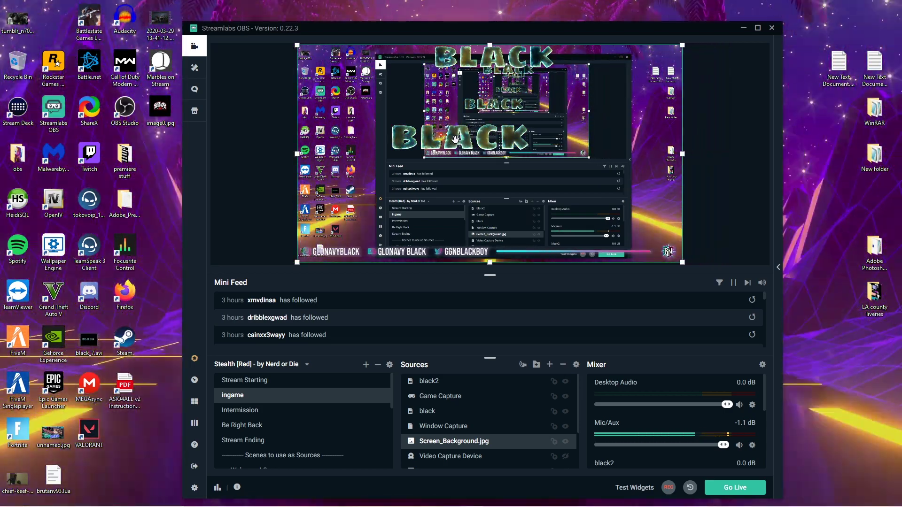
click(456, 137)
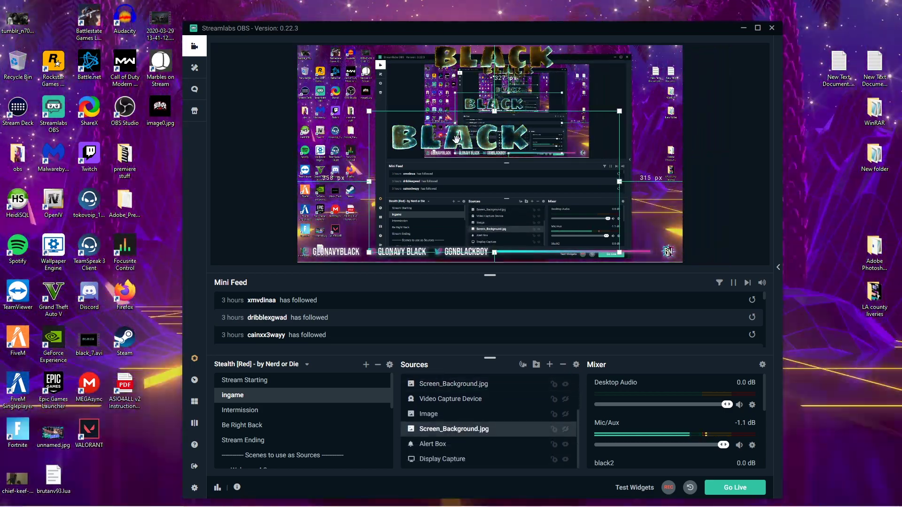